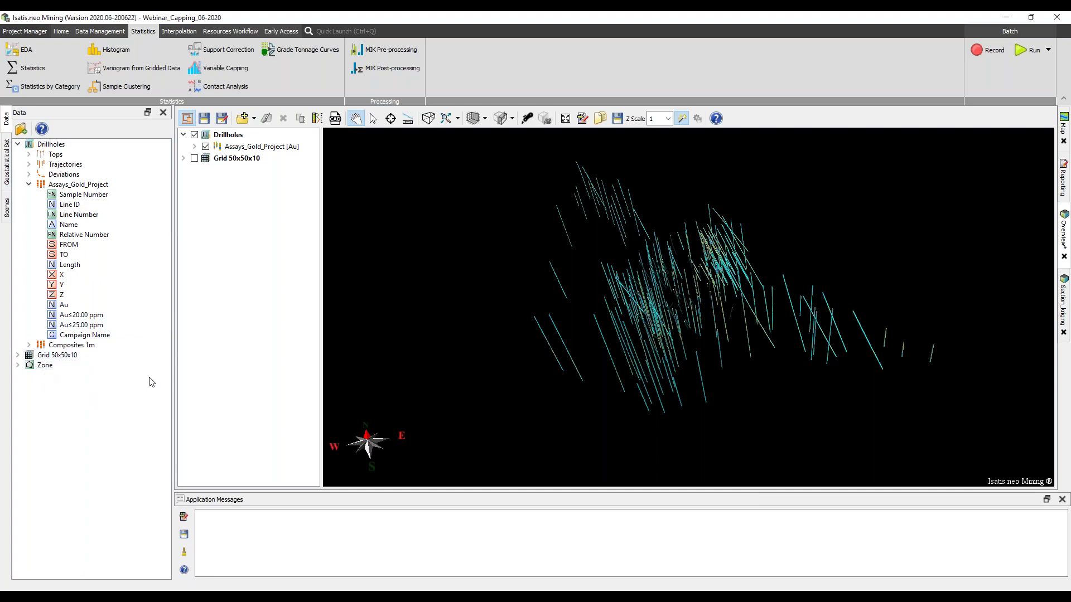
Open a full-window Exploratory Data Analysis on the Assays_Gold_Project data and enable Automatic Apply
left_click_drag(652, 385, 699, 389)
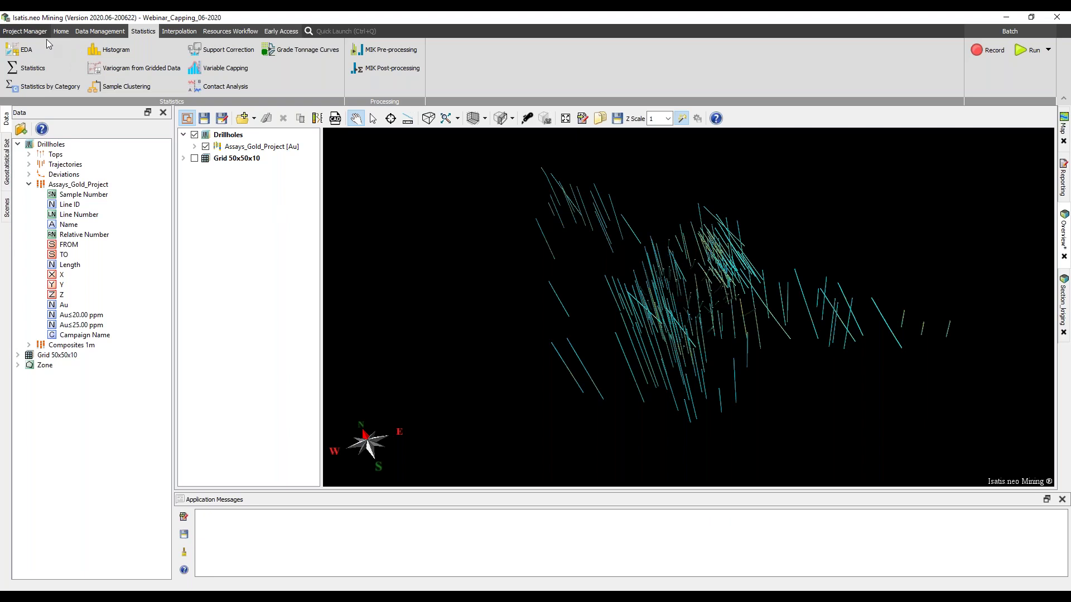
left_click(29, 50)
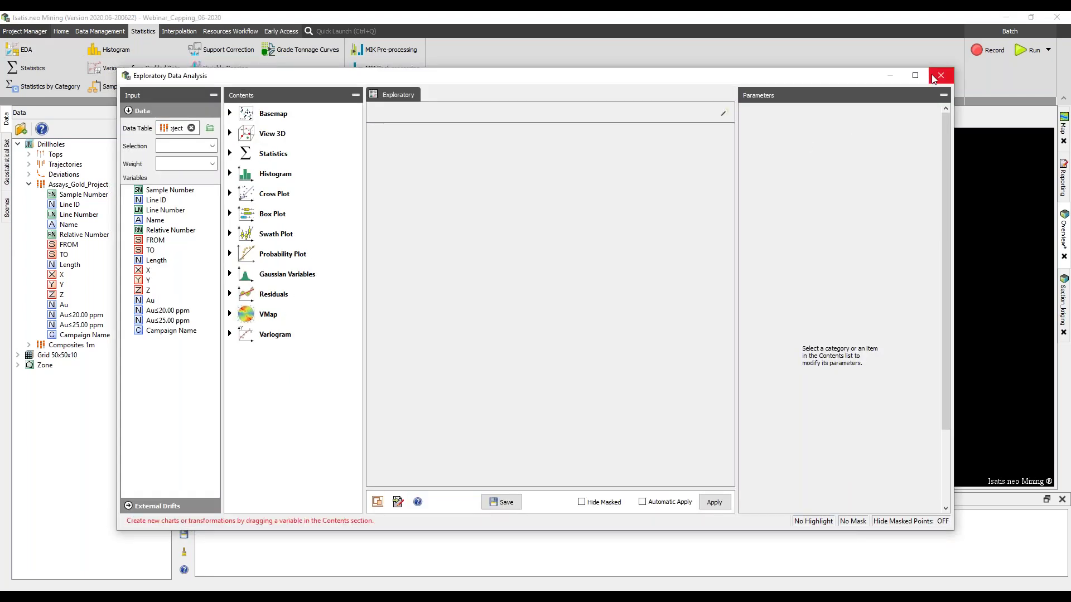
left_click(920, 77)
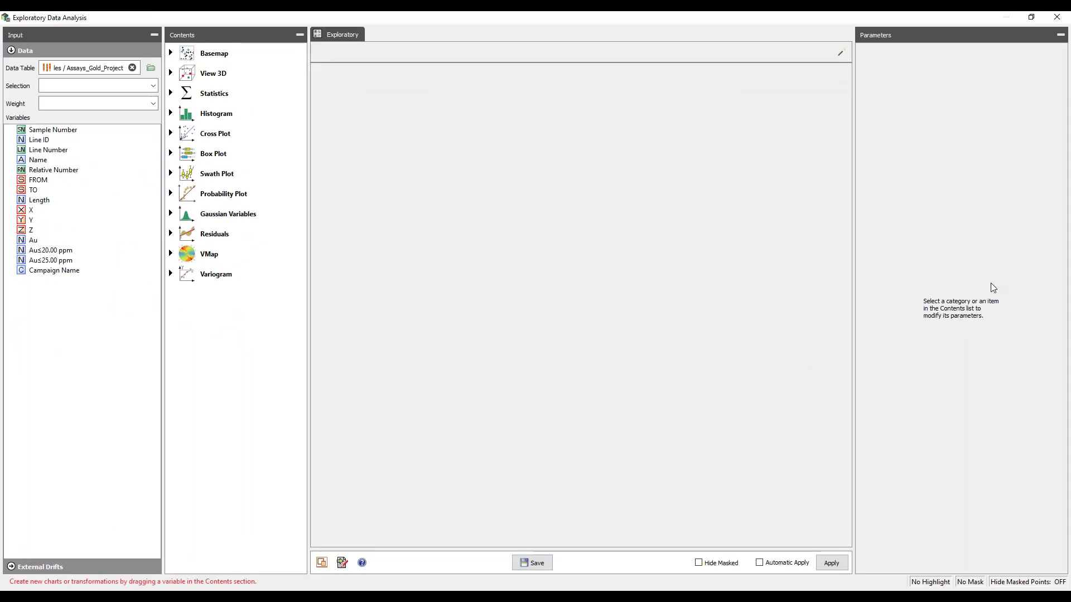
left_click(783, 563)
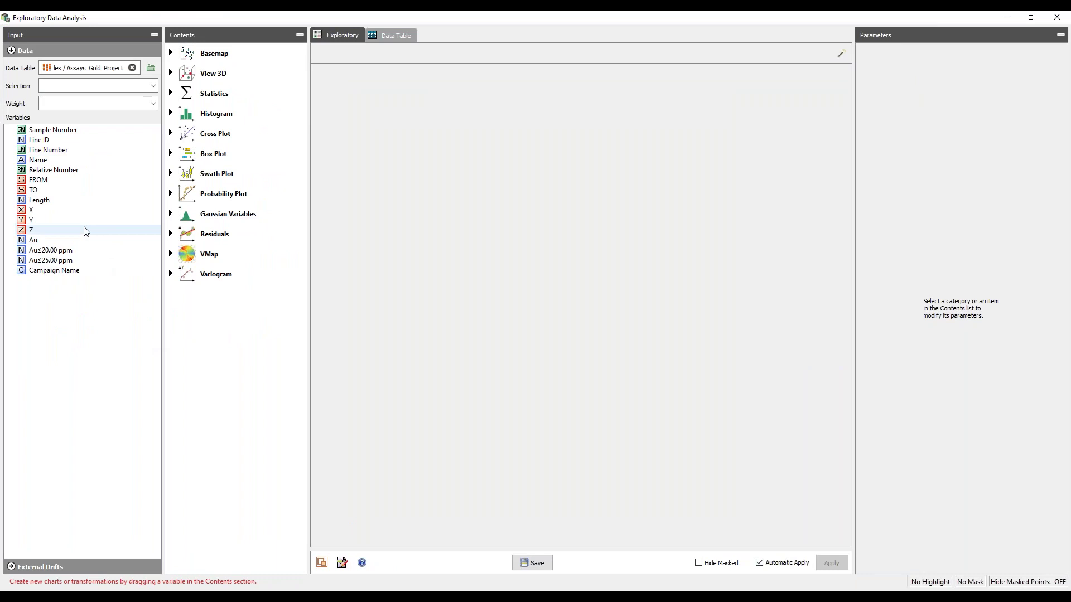
Create a 3D view, a statistics table and a histogram of the Au variable
left_click(40, 242)
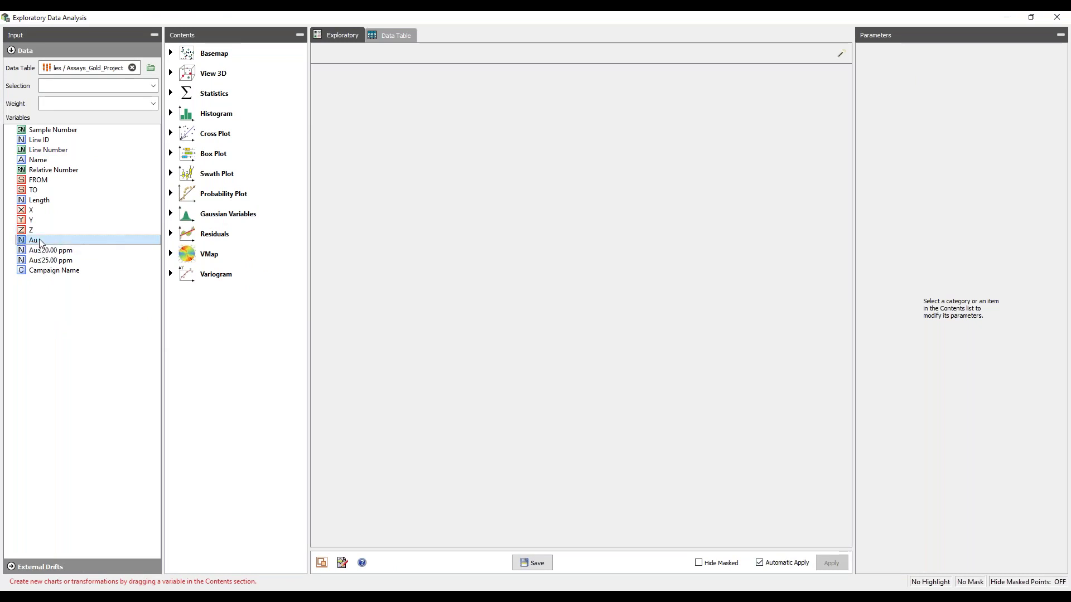
left_click_drag(140, 120, 199, 80)
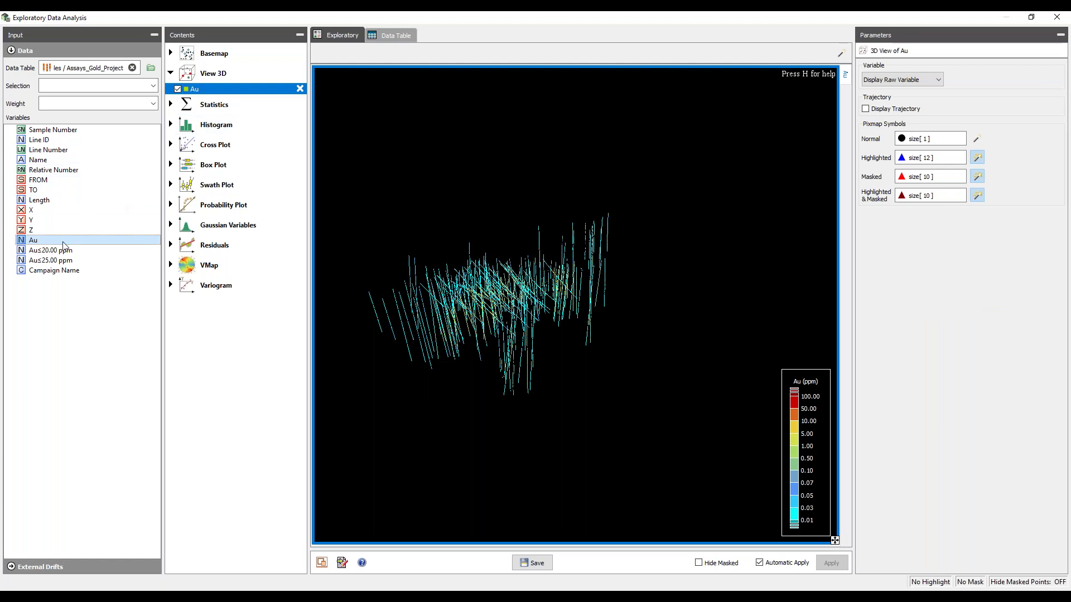
left_click_drag(214, 104, 214, 104)
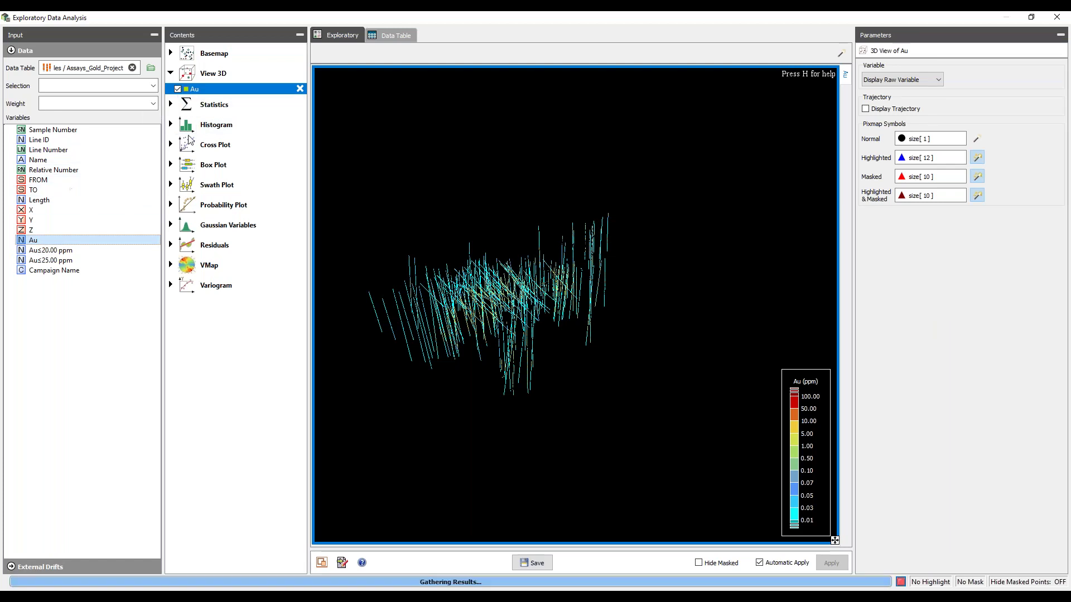
left_click_drag(63, 244, 214, 135)
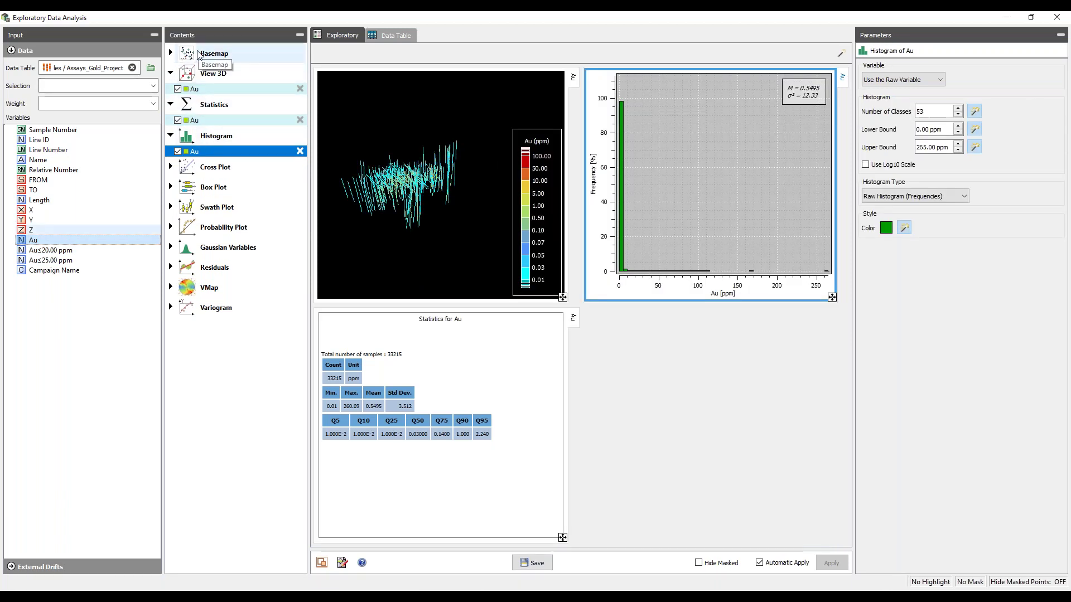
Examine the Au drillholes in the 3D view from another angle, along with the histogram and statistics table
mouse_move(398, 183)
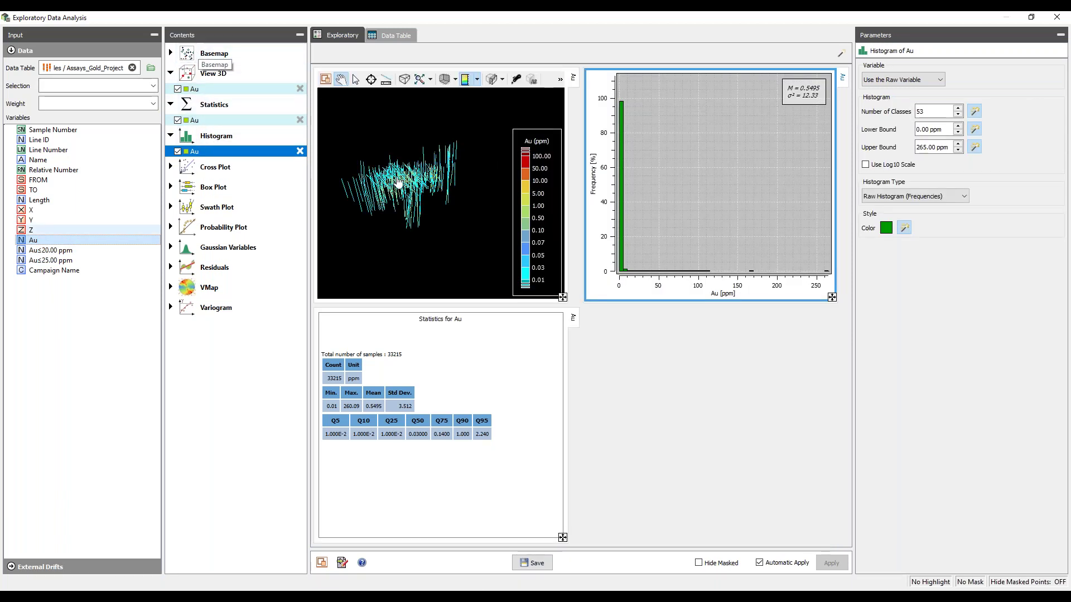
left_click(432, 231)
mouse_move(456, 234)
left_mouse_down()
mouse_move(396, 219)
mouse_move(420, 225)
mouse_move(418, 175)
mouse_move(462, 224)
left_mouse_up()
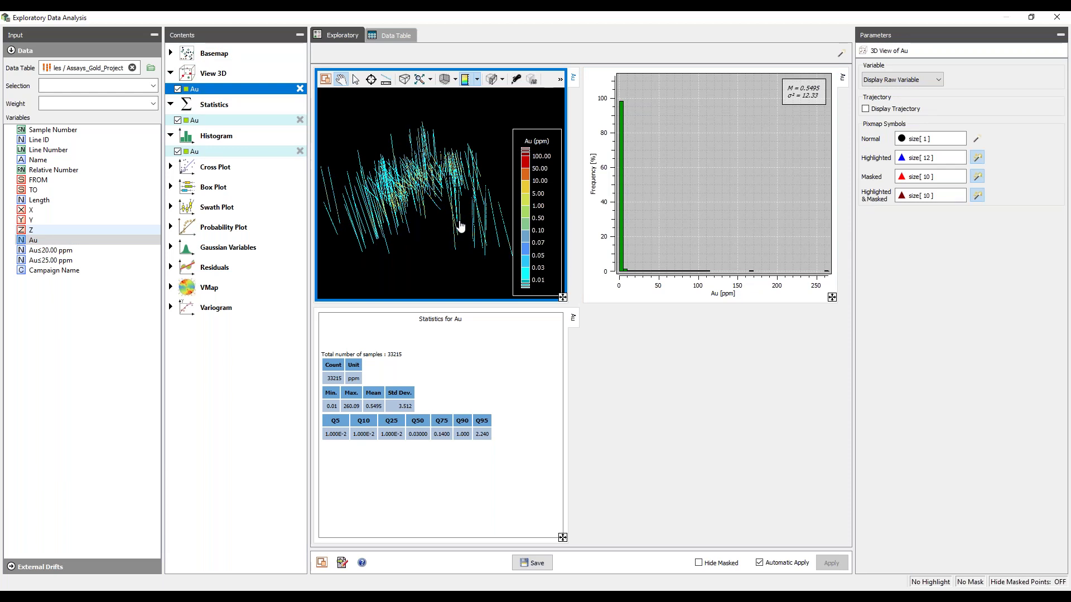
mouse_move(675, 186)
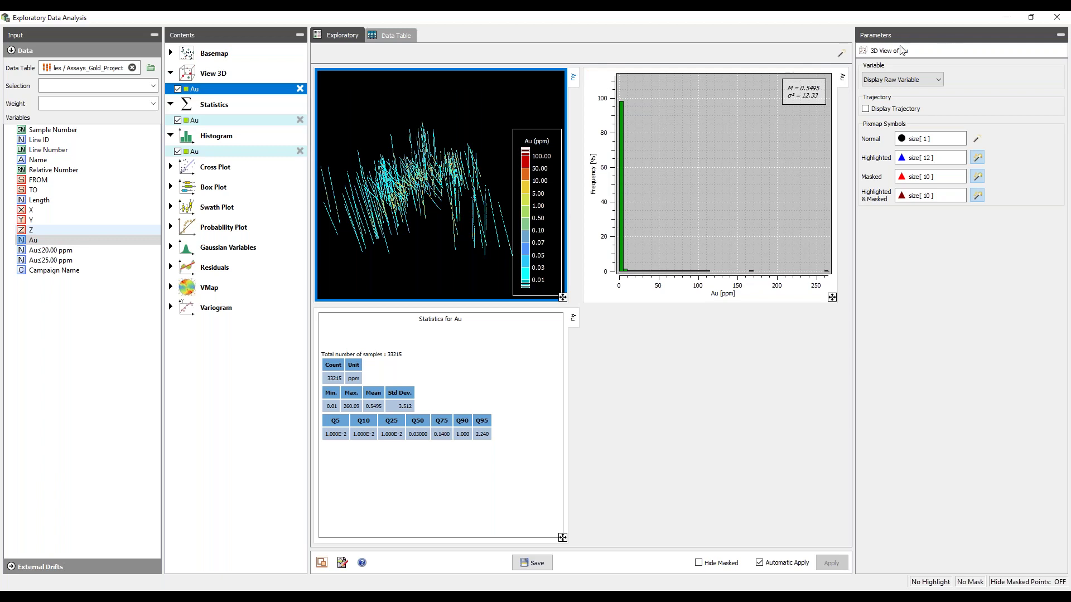
mouse_move(741, 183)
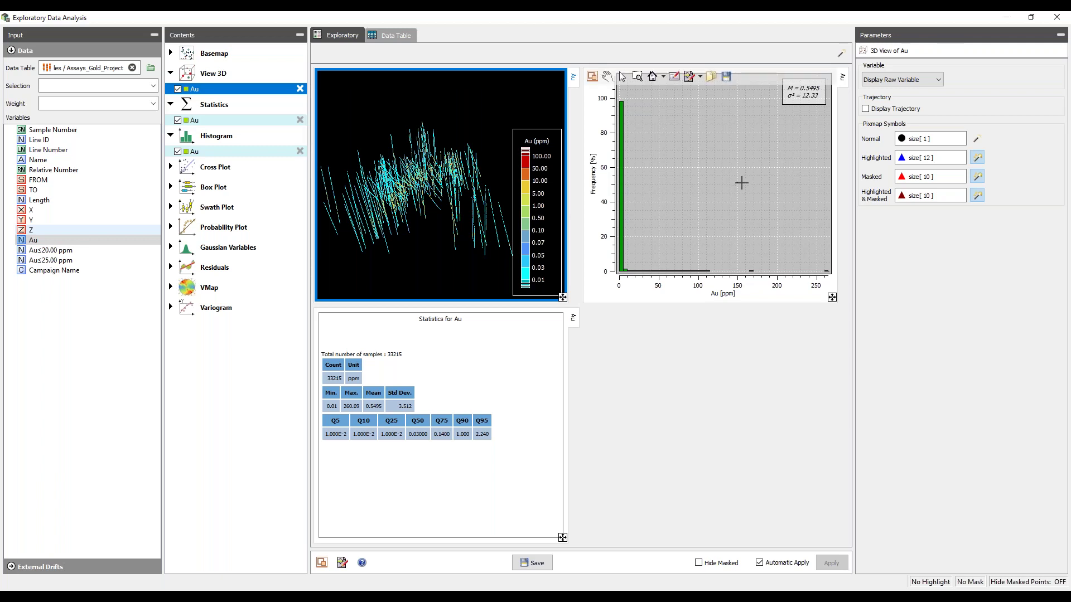
mouse_move(465, 353)
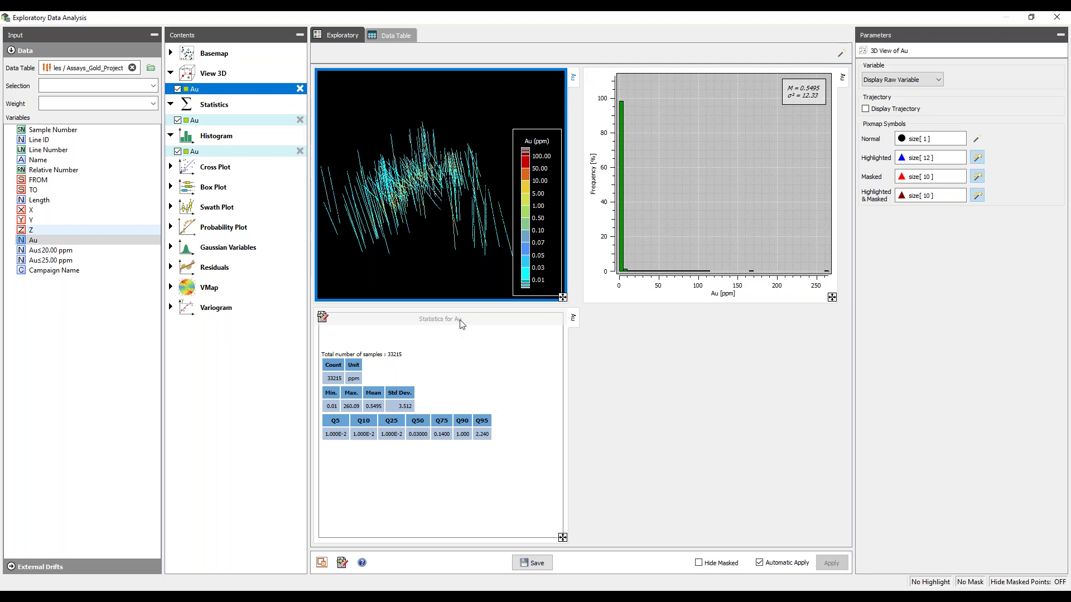
mouse_move(493, 297)
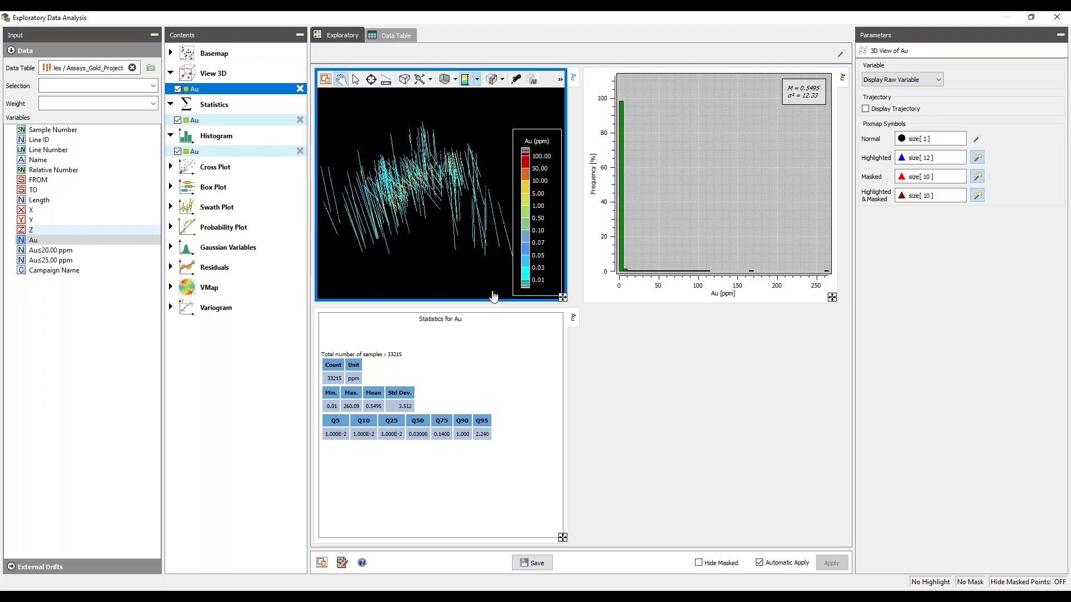
mouse_move(617, 114)
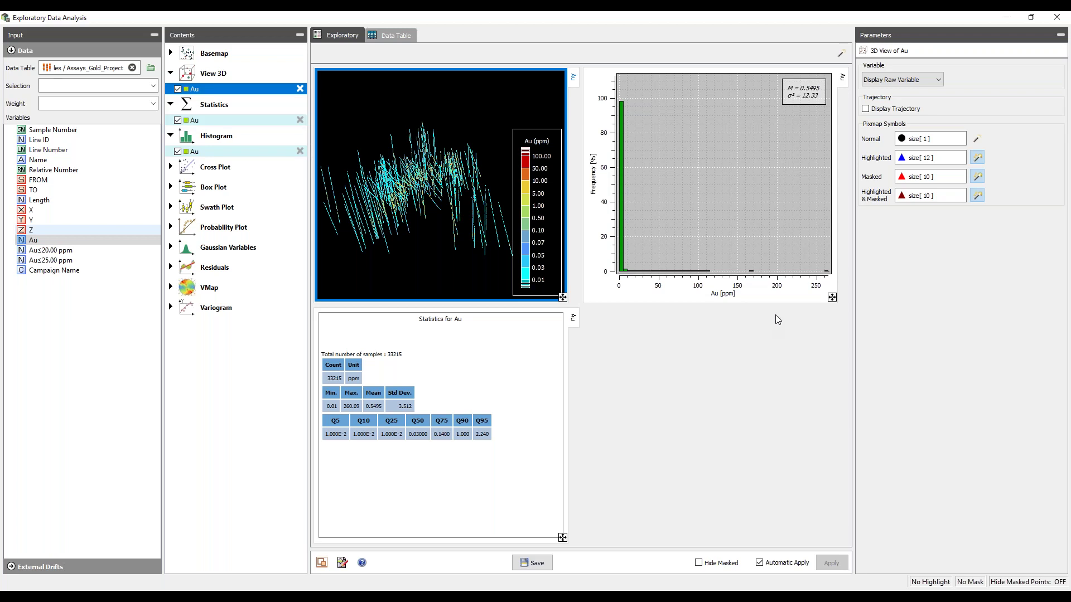
Highlight the Au values above about 50 ppm on the histogram and inspect where those samples lie in the 3D view
mouse_move(685, 289)
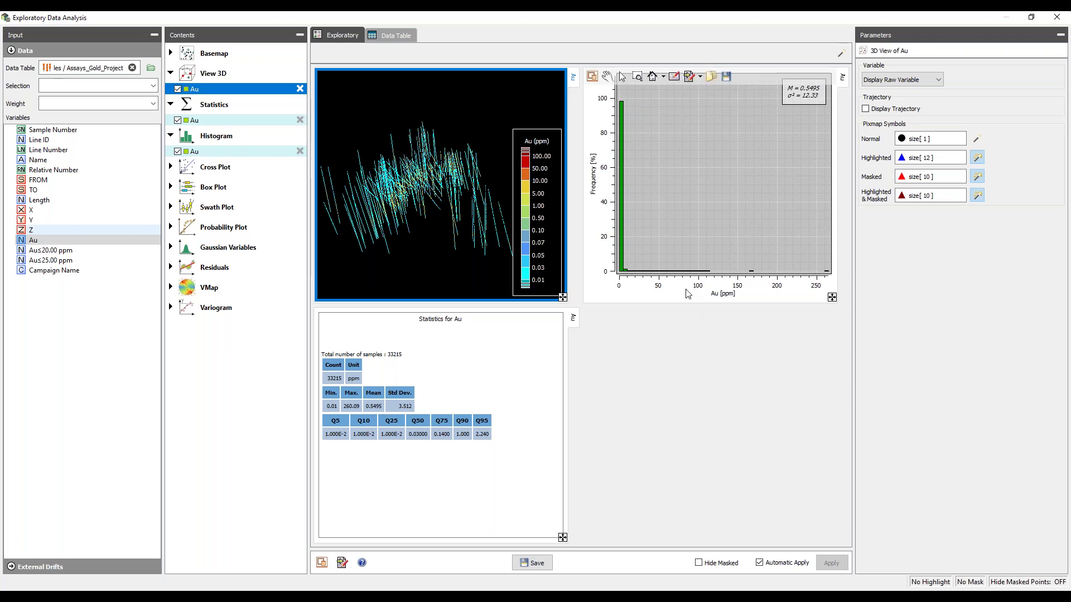
left_click(658, 249)
left_click_drag(659, 245, 833, 281)
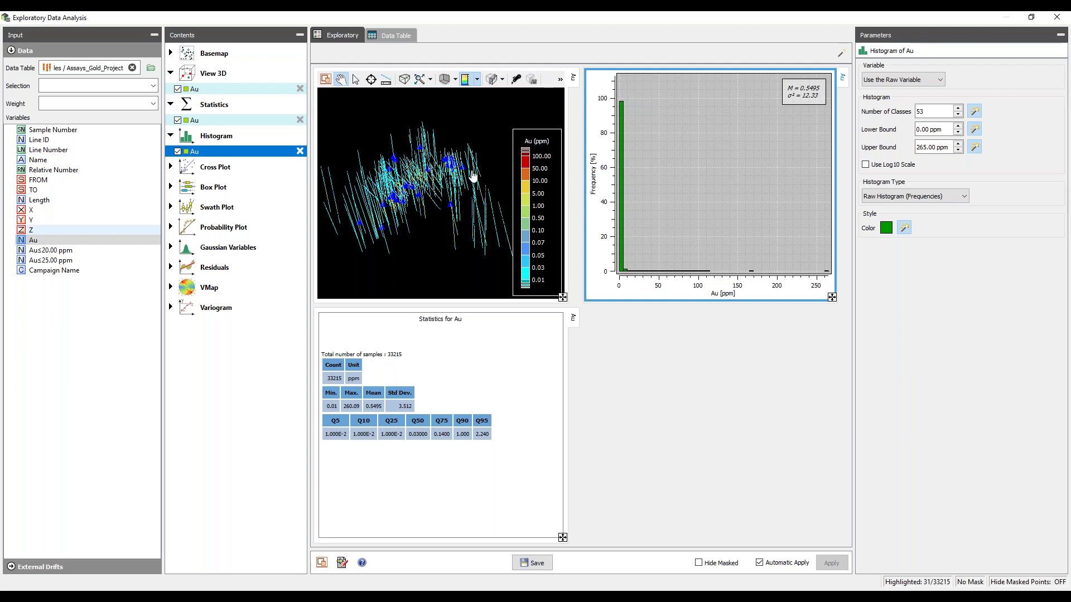
left_click(390, 223)
mouse_move(418, 226)
left_mouse_down()
mouse_move(401, 208)
mouse_move(425, 219)
left_mouse_up()
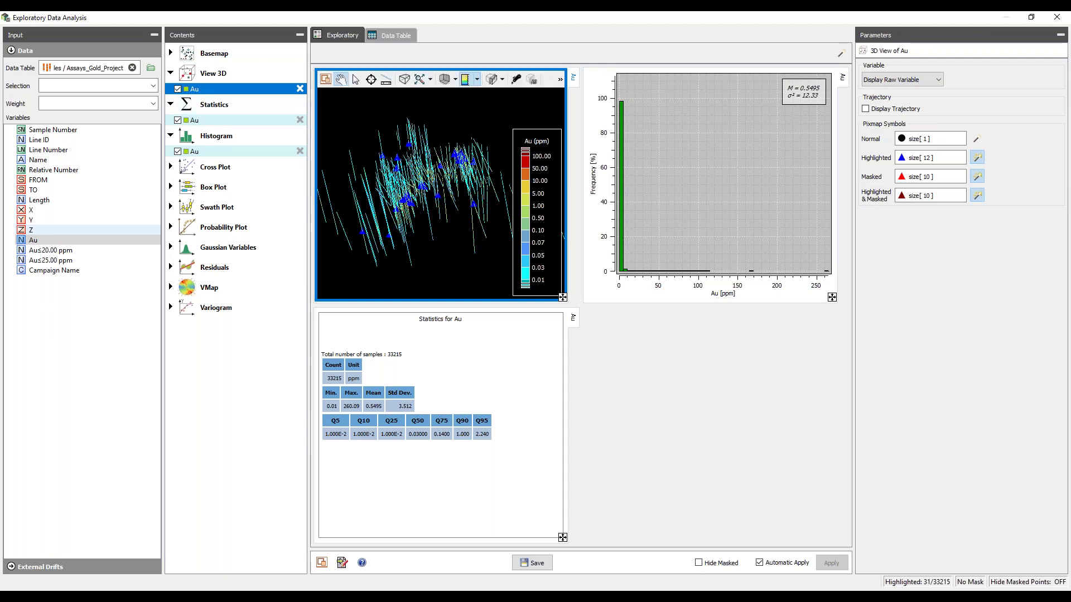
Detach the 3D view into its own window and pick the highlighted sample on drillhole DDH102 to read its details
left_click(328, 79)
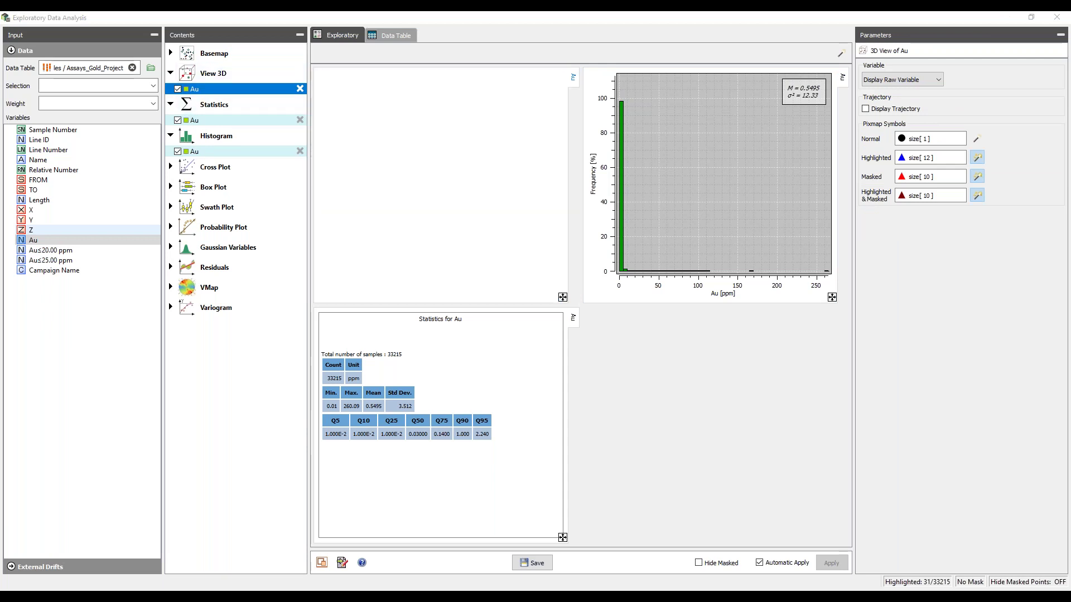
left_click_drag(406, 109, 404, 71)
scroll(351, 257, "up", 3)
scroll(350, 257, "up", 1)
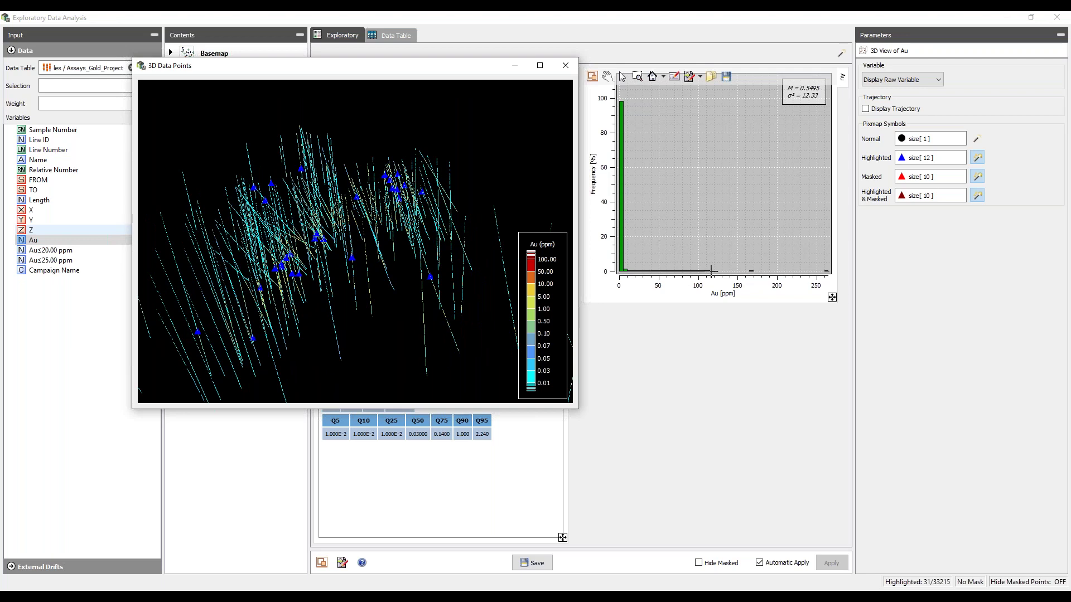
scroll(350, 260, "up", 2)
scroll(350, 243, "up", 1)
left_click(176, 88)
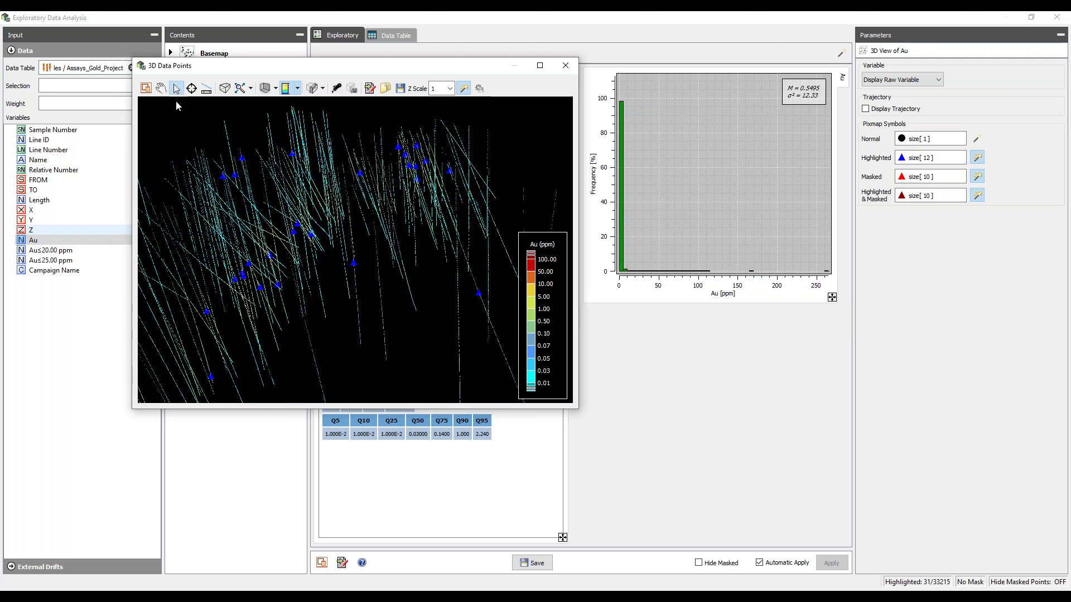
left_click(353, 262)
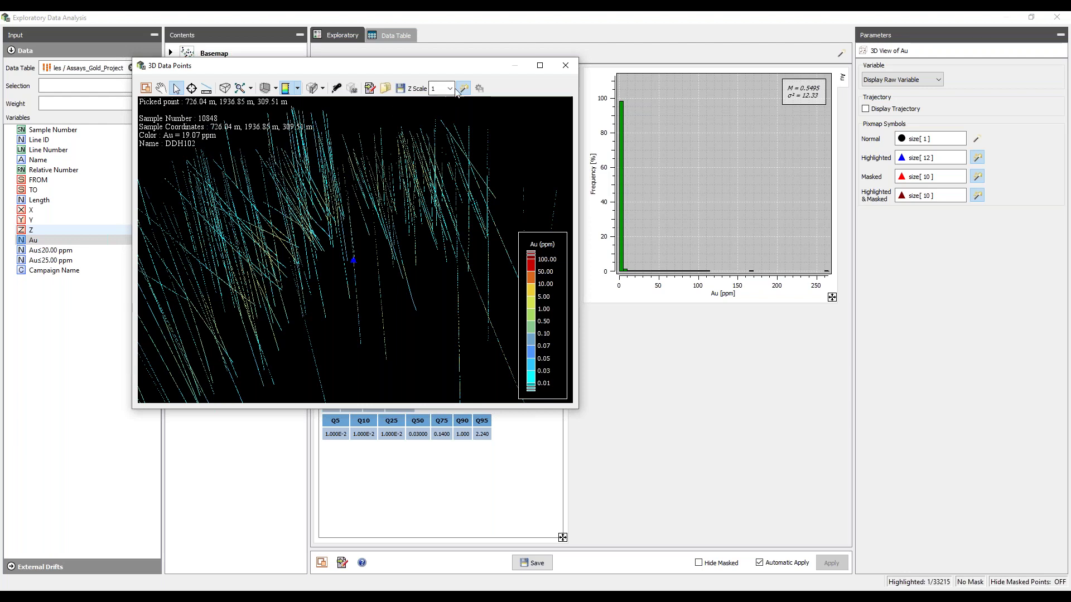
Move the detached 3D view aside and find the picked sample, number 10848, in the data table
left_click_drag(437, 66, 849, 94)
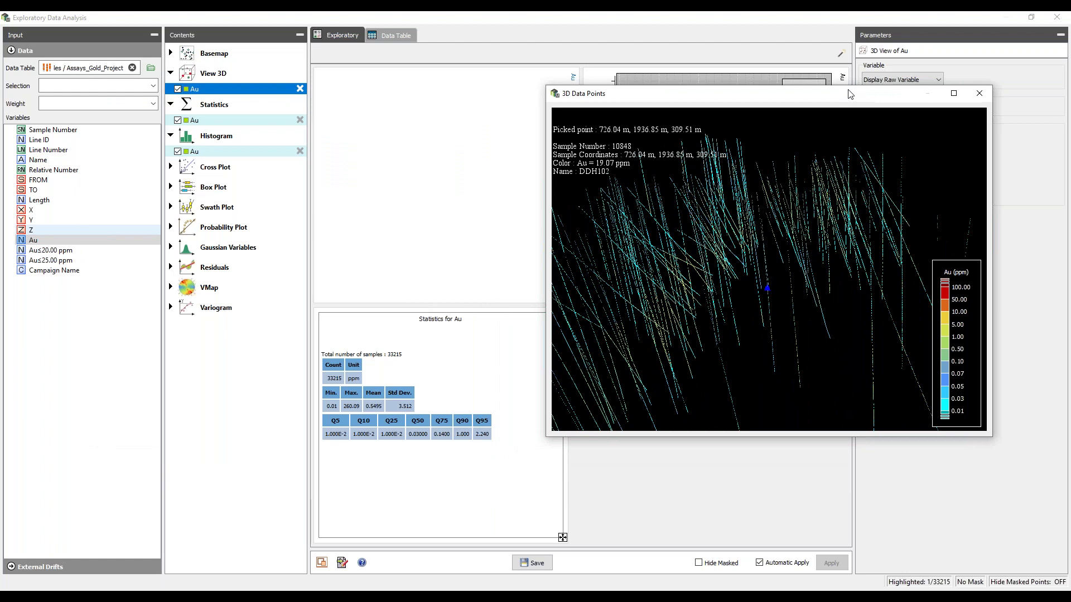
left_click(384, 36)
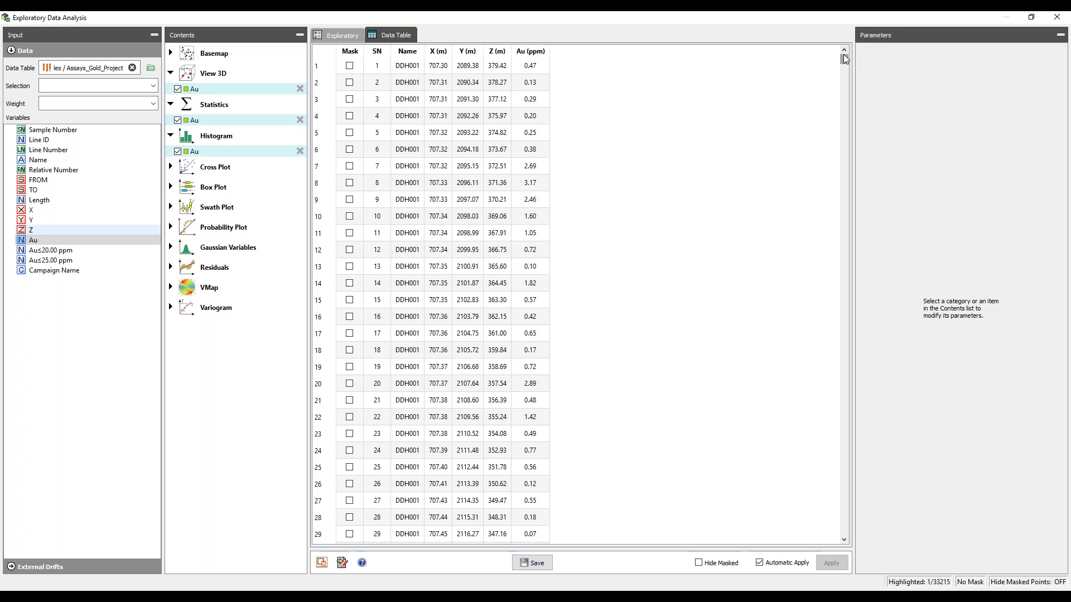
left_click_drag(844, 56, 830, 213)
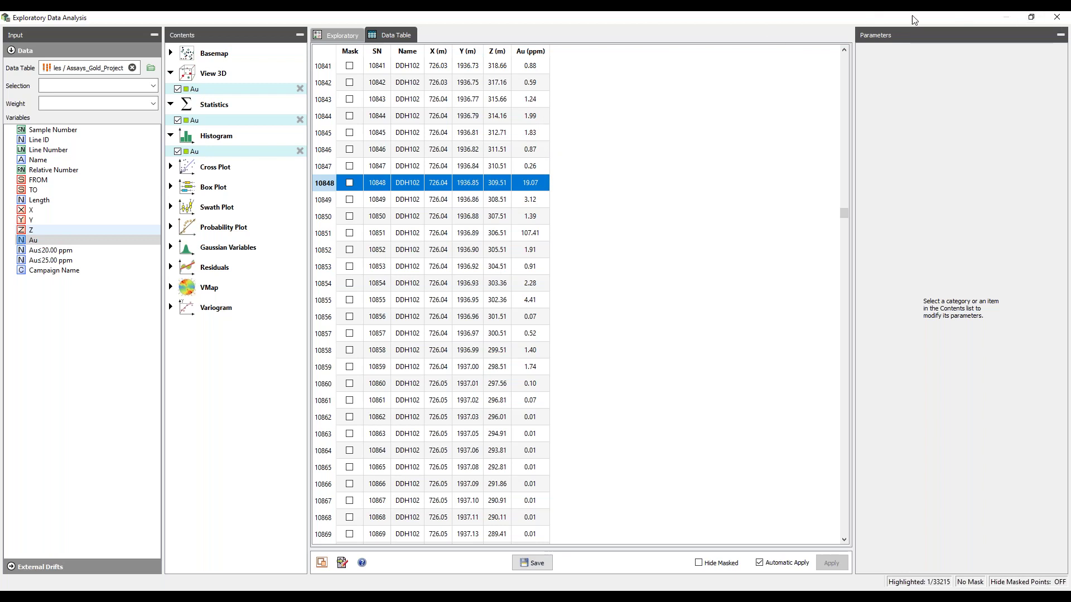
Highlight the Au values above about 35 ppm on the histogram and mask those points to examine their effect on the statistics
mouse_move(387, 143)
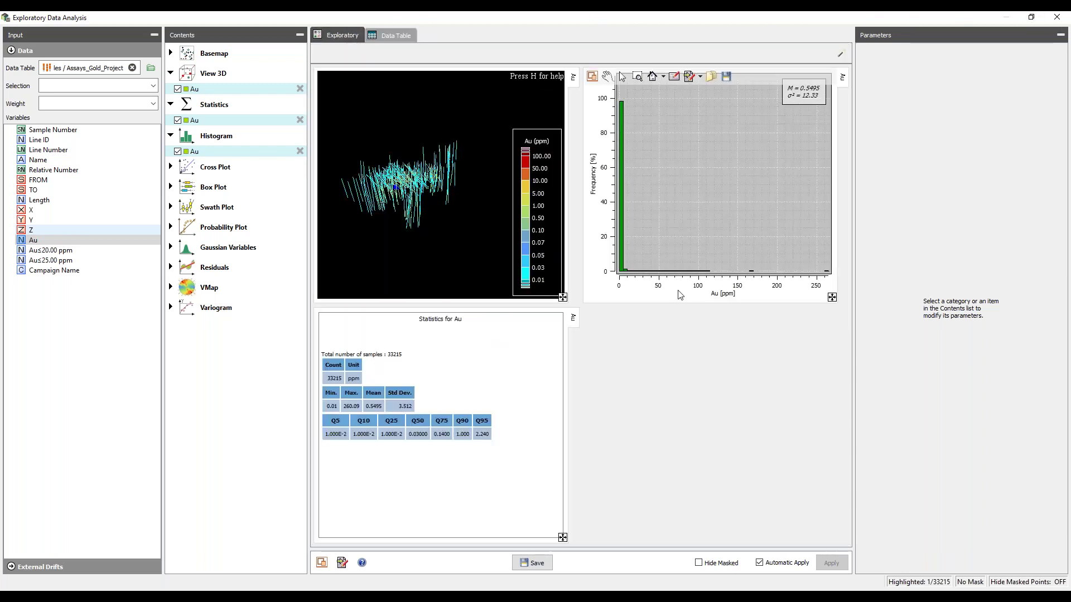
left_click(644, 246)
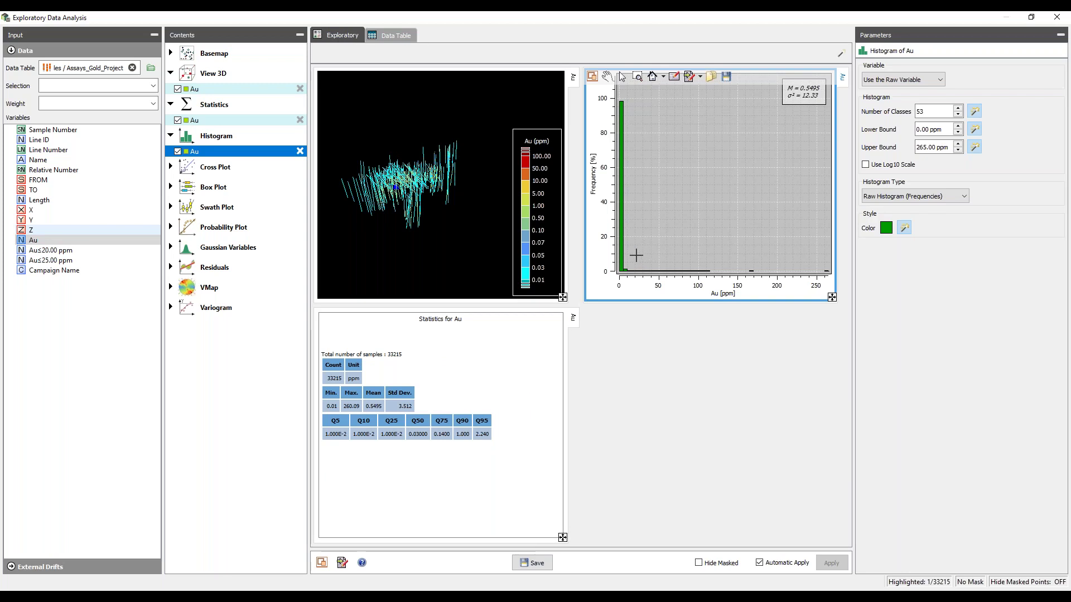
left_click_drag(659, 257, 837, 287)
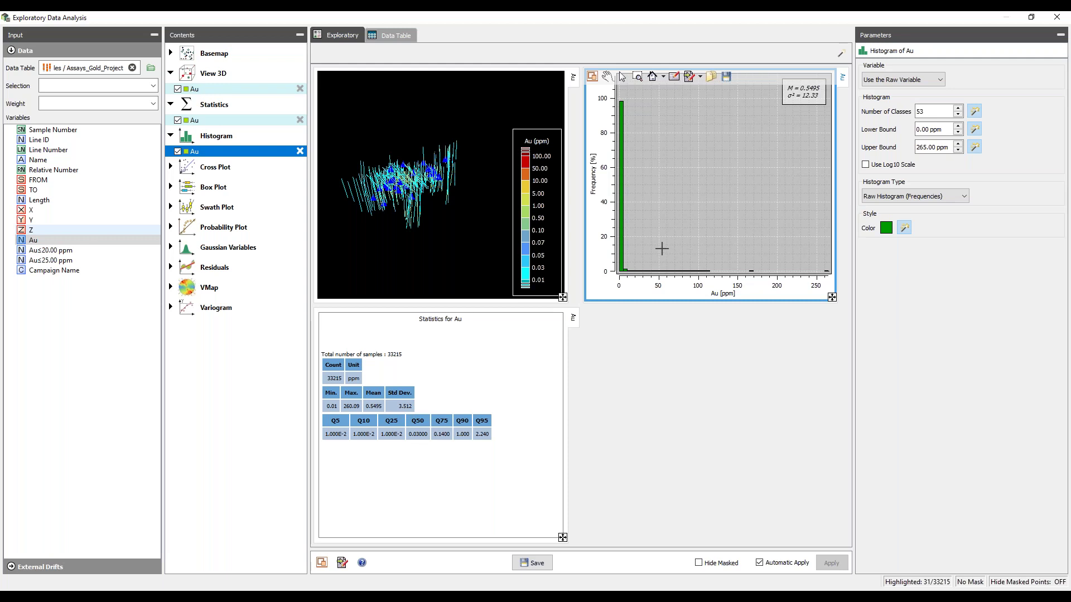
left_click_drag(649, 248, 836, 294)
right_click(764, 247)
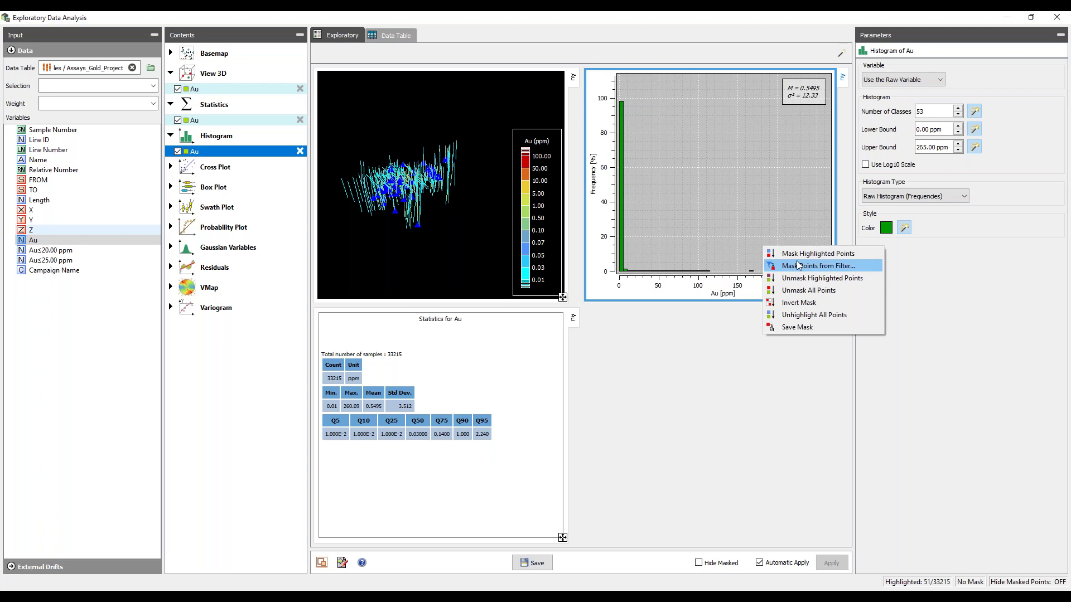
left_click(798, 256)
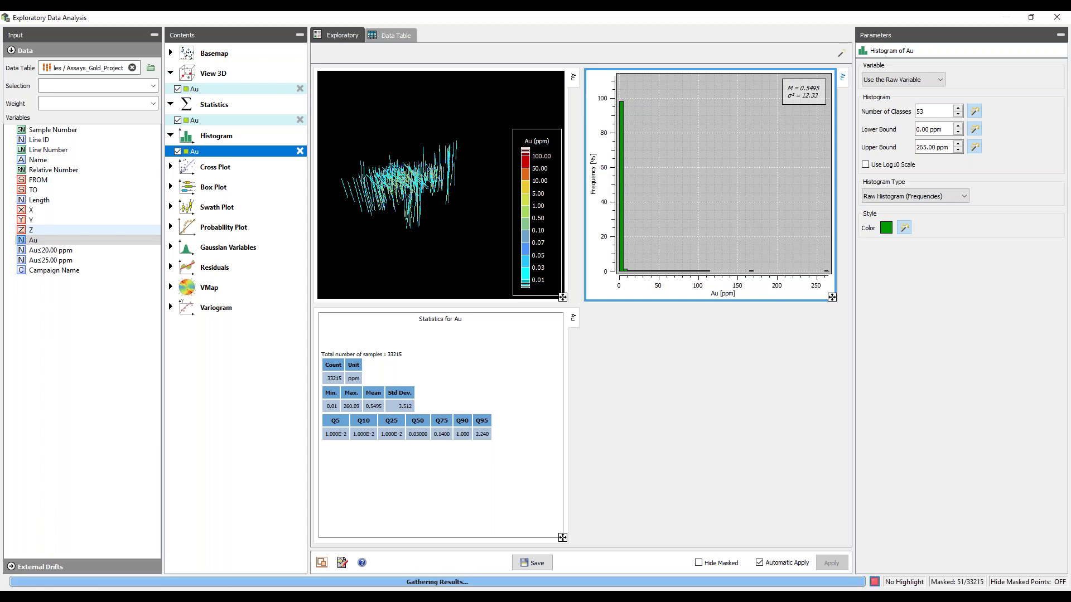
mouse_move(466, 161)
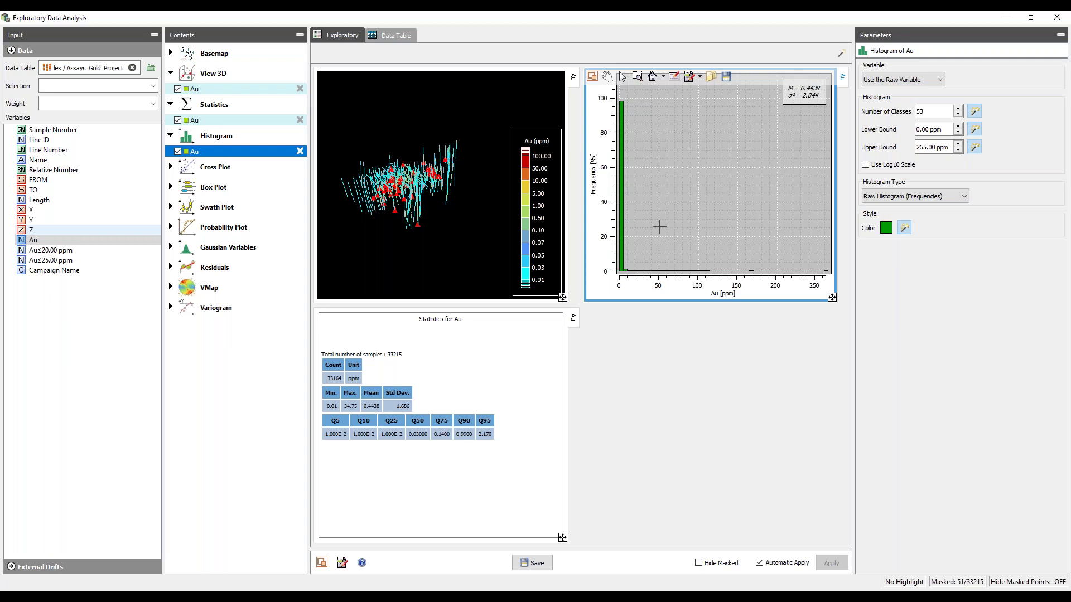
Unmask all points and review the Au 3D view and statistics for the full dataset
right_click(692, 237)
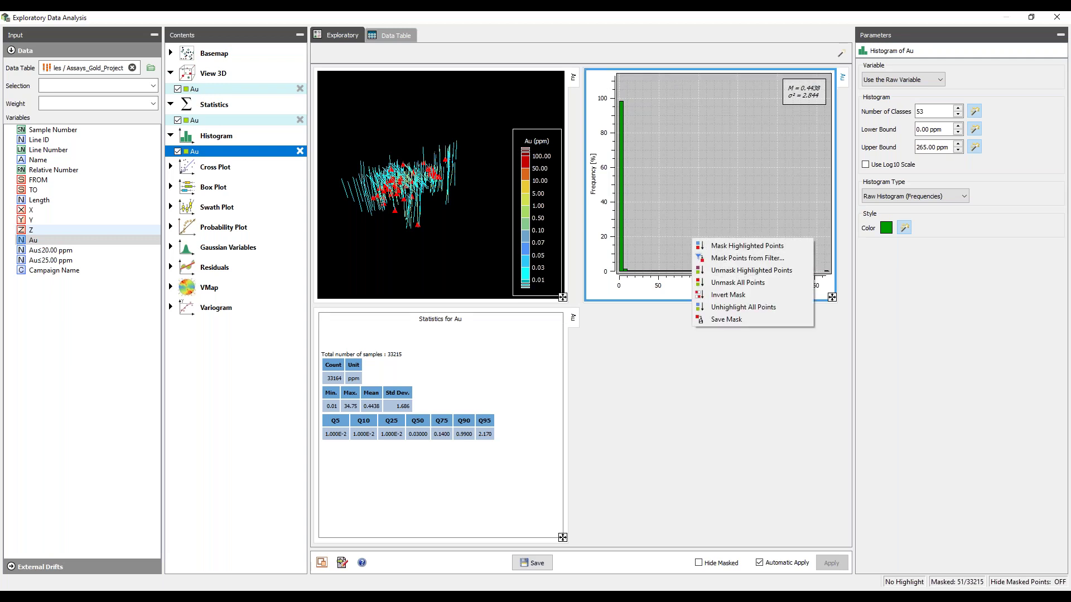
left_click(731, 283)
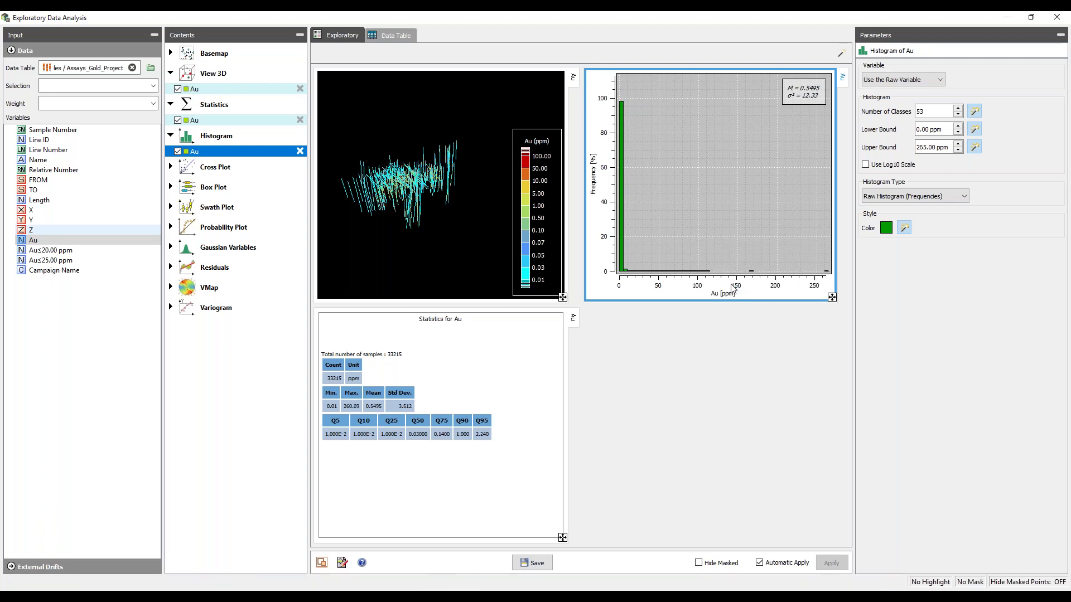
mouse_move(435, 181)
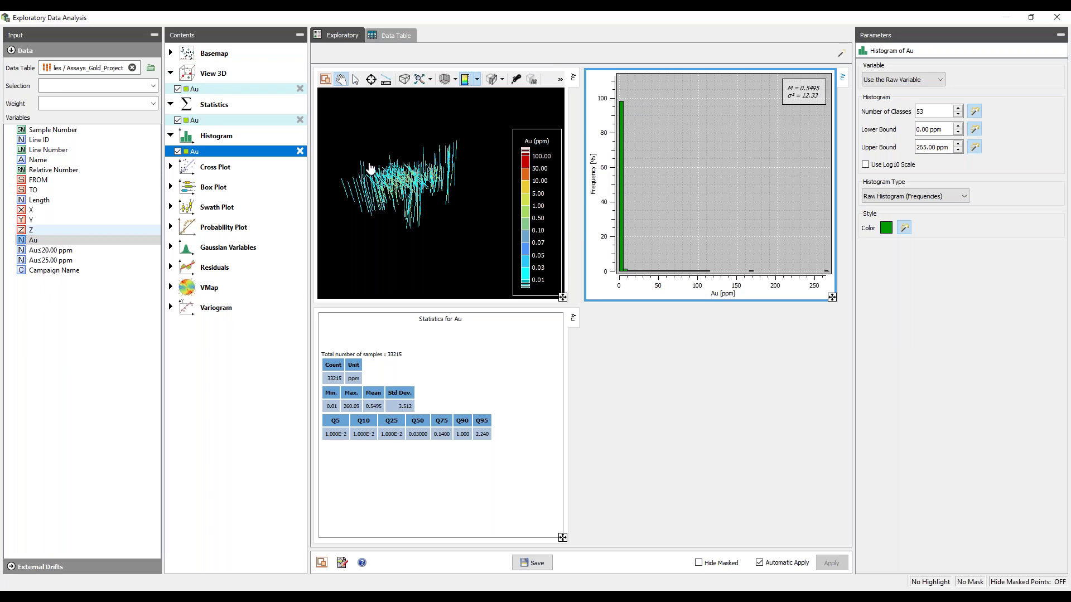
mouse_move(420, 370)
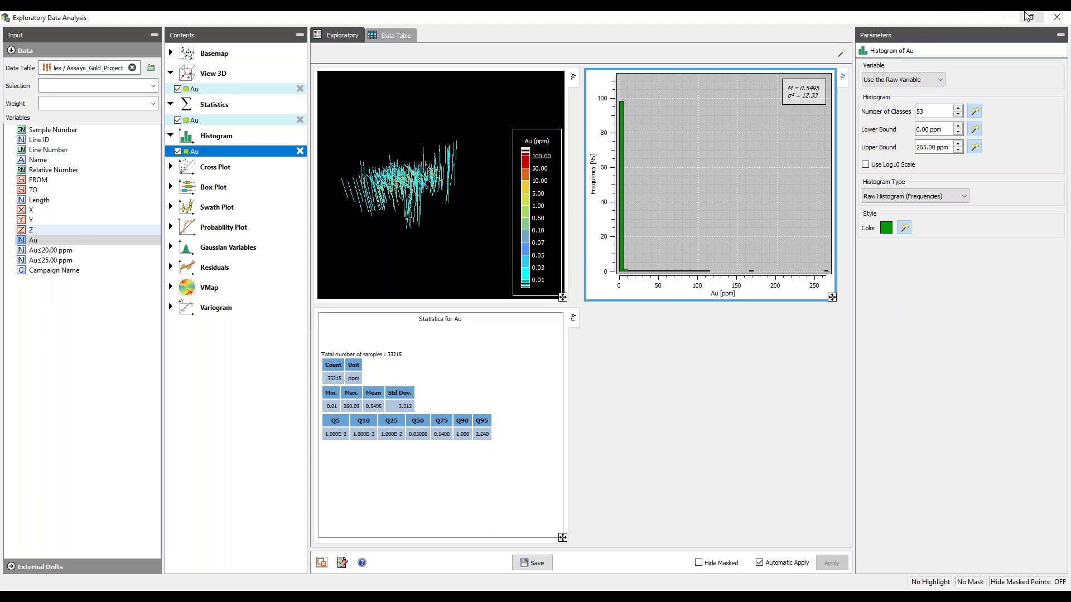
Close the exploratory data analysis and open Variable Capping at full size for the Au variable of Assays_Gold_Project
left_click(1055, 19)
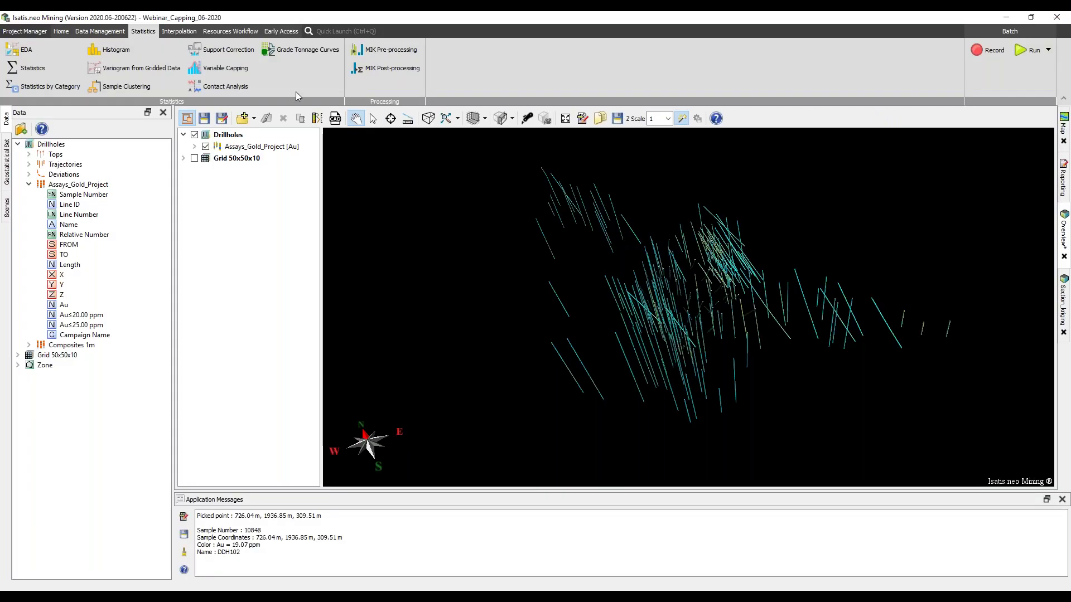
left_click(237, 73)
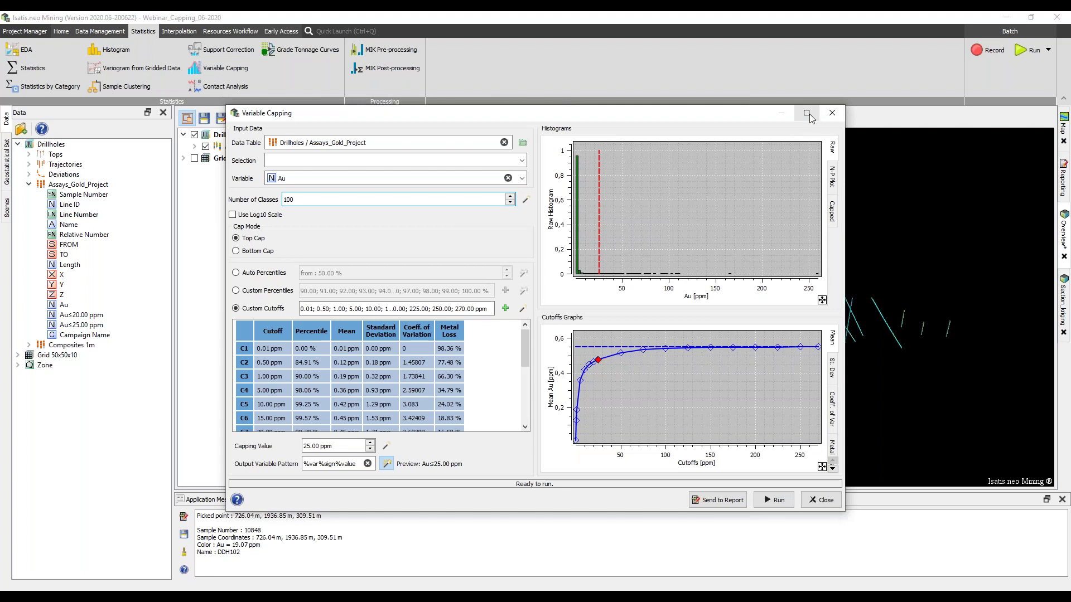
left_click(810, 114)
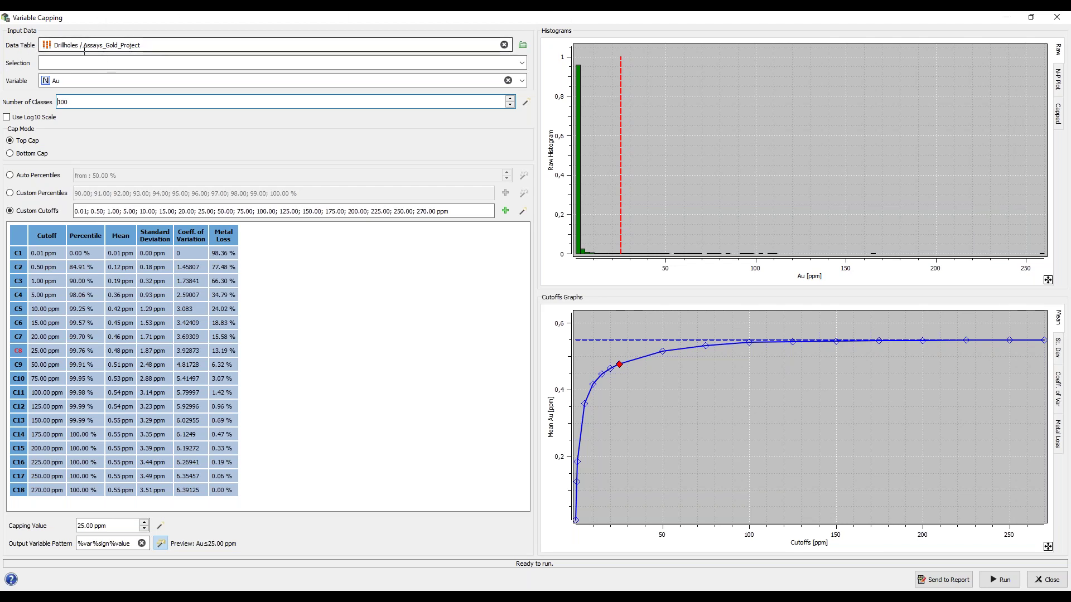
left_click(66, 83)
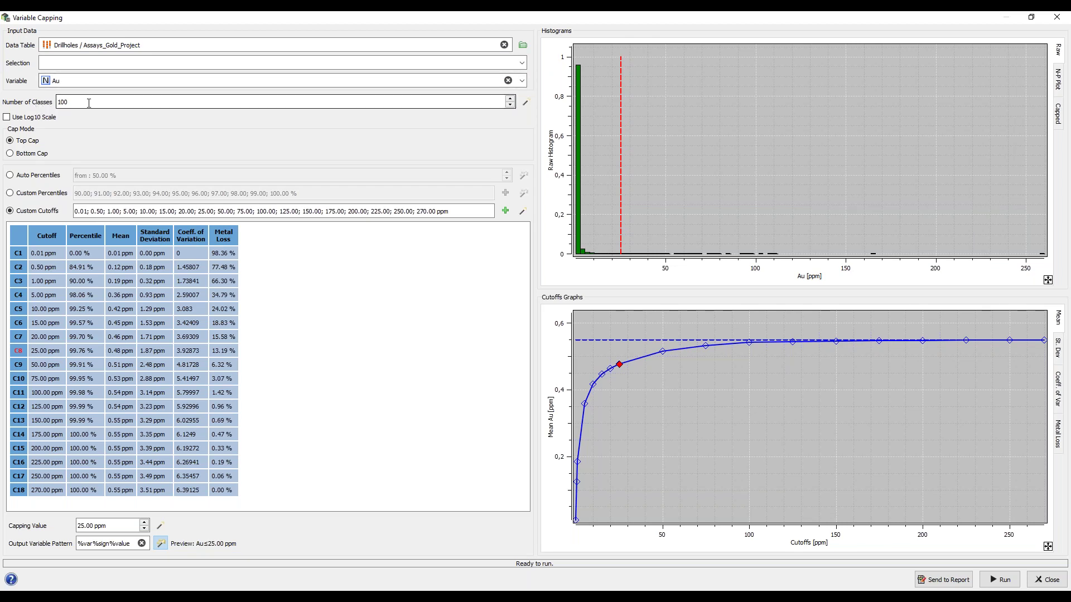
Set the number of histogram classes to 500 for the Au variable
mouse_move(601, 187)
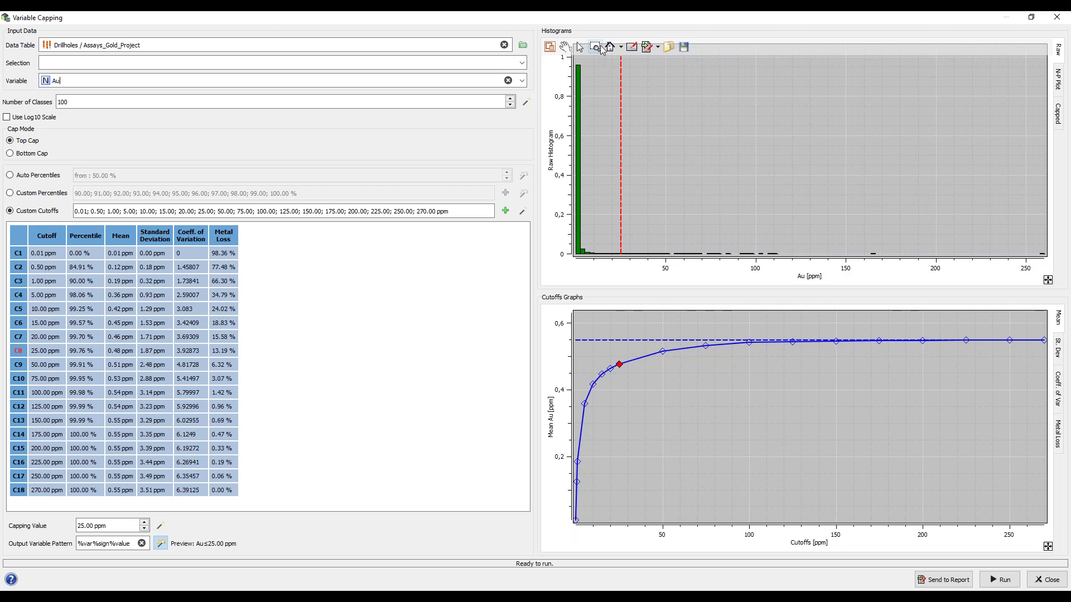
left_click(72, 101)
double_click(61, 102)
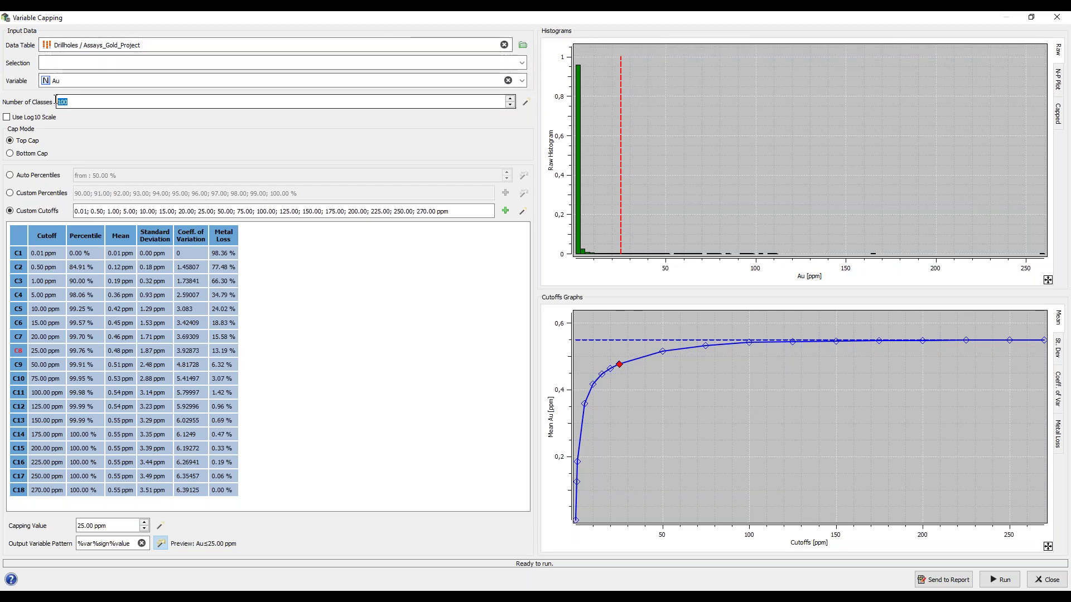
type("5")
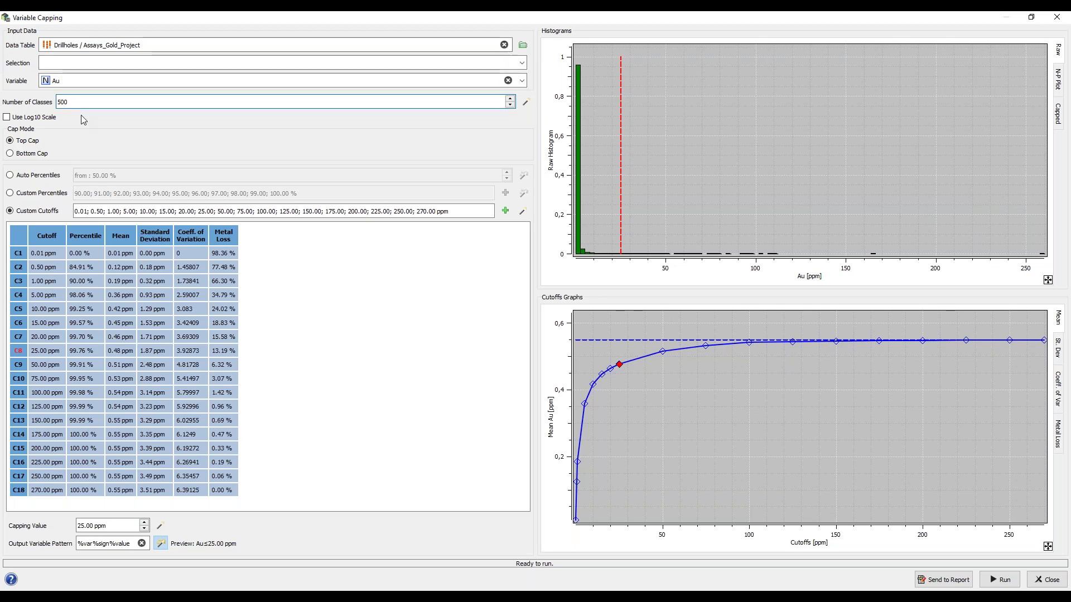
key("Return")
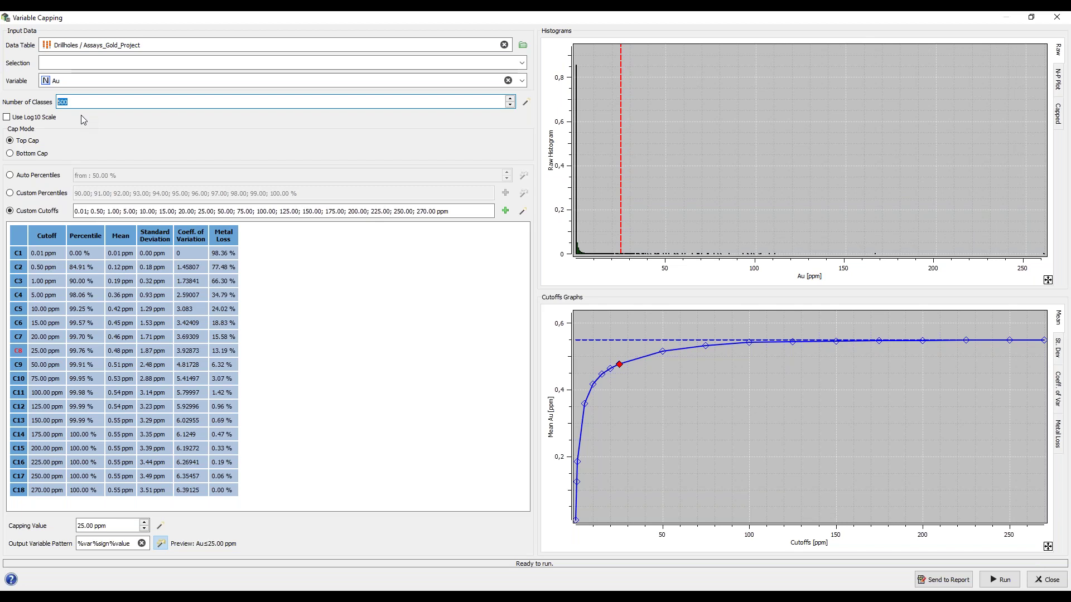
Detach the raw Au histogram, zoom in on grades from 0 to about 40 ppm around the capping line, and dock it back
mouse_move(577, 84)
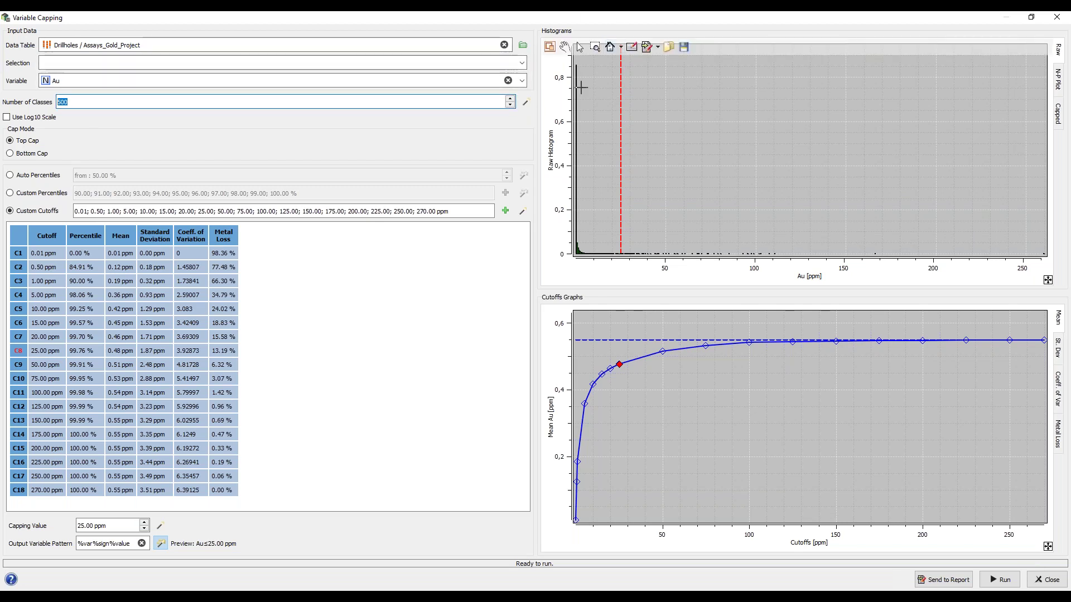
left_click(551, 51)
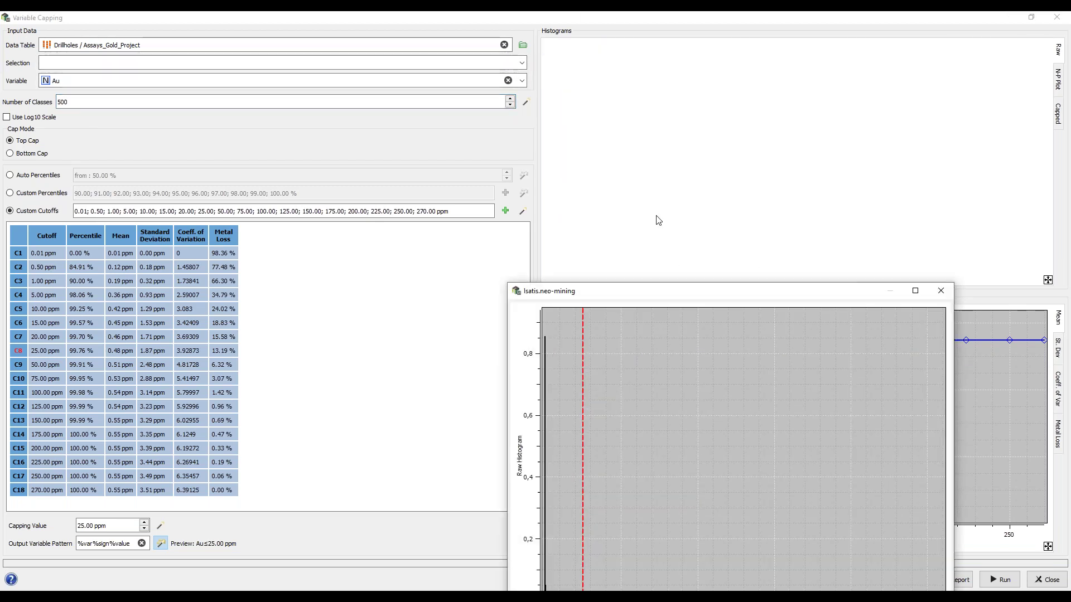
left_click_drag(596, 175, 491, 59)
mouse_move(491, 85)
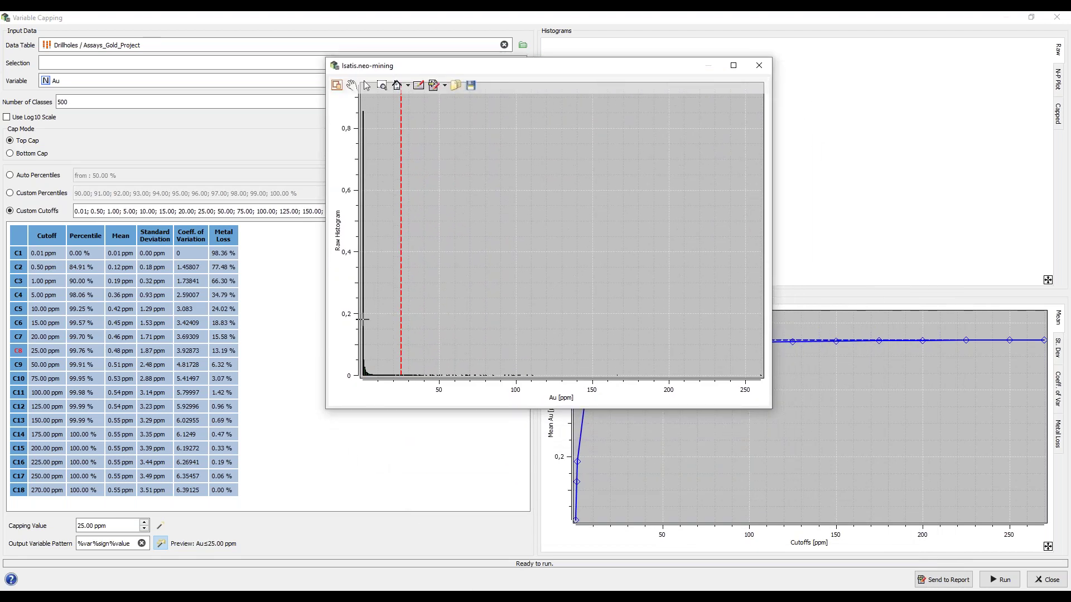
left_click(383, 88)
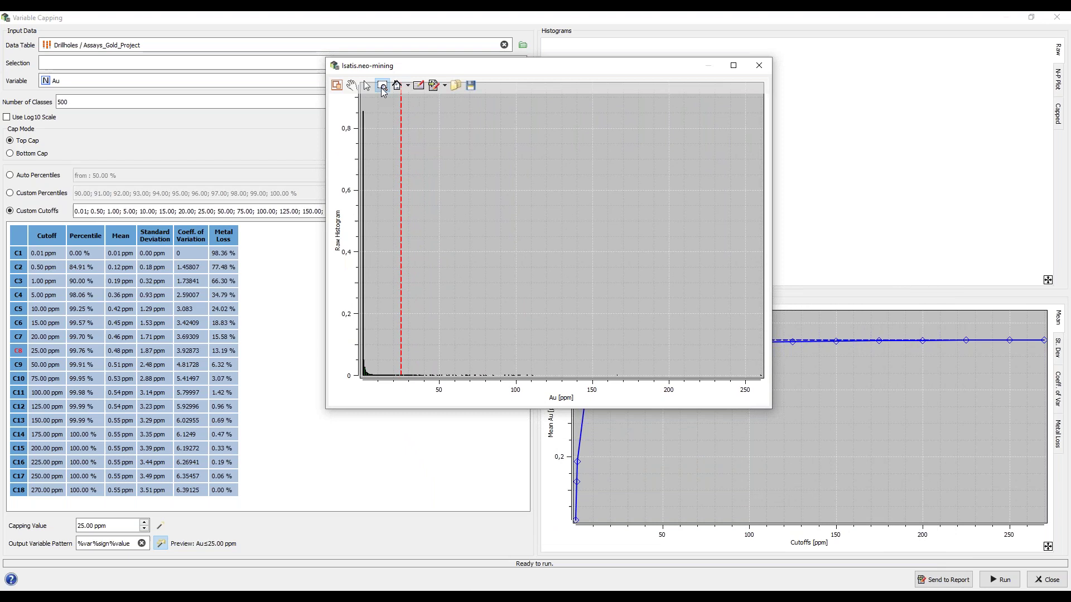
left_click_drag(362, 322, 467, 391)
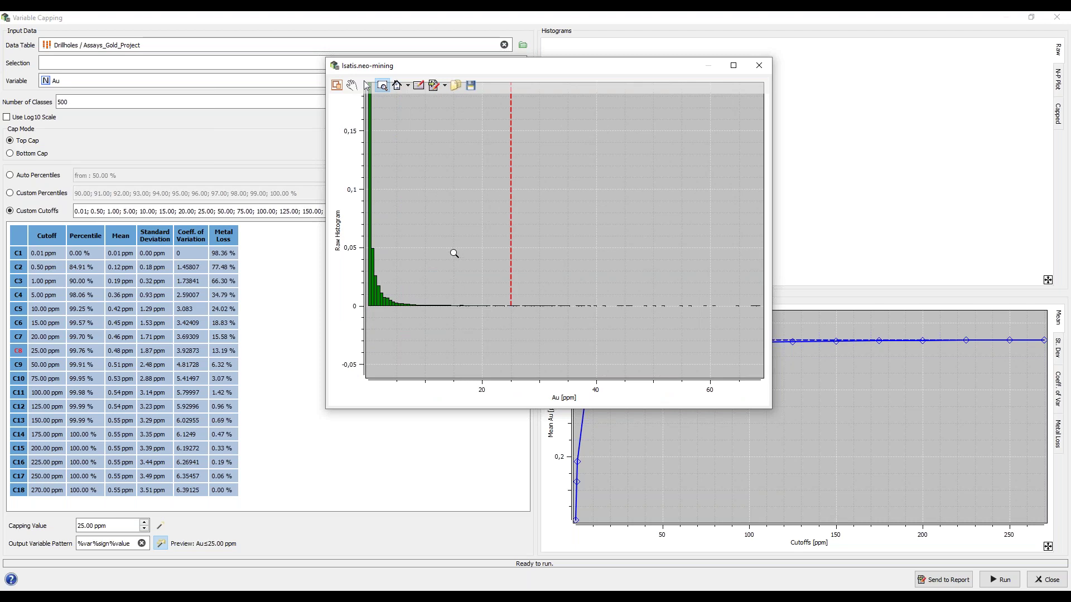
left_click_drag(367, 168, 576, 340)
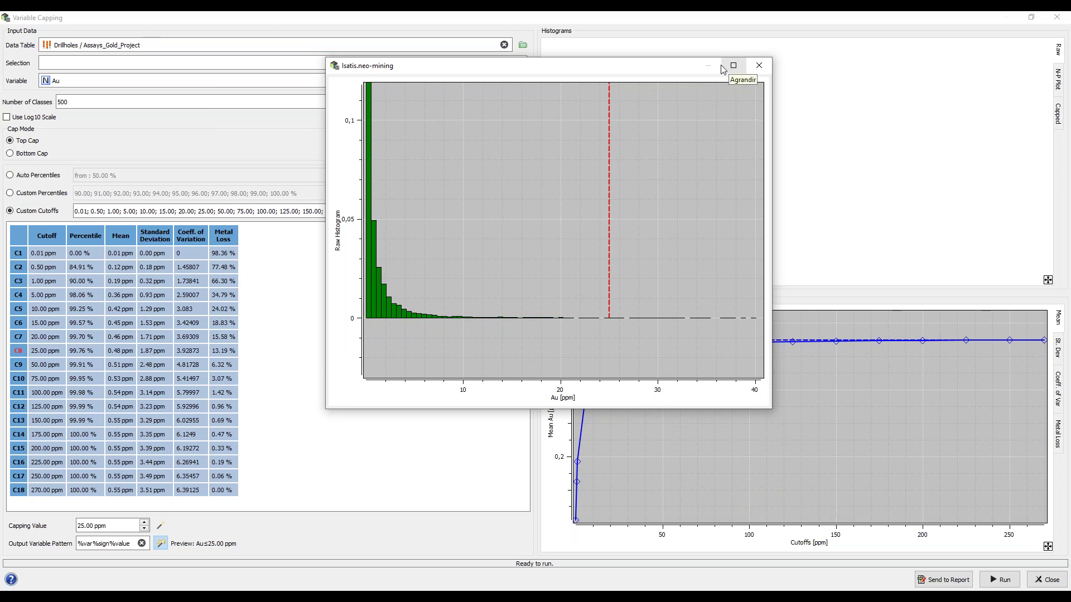
left_click(759, 66)
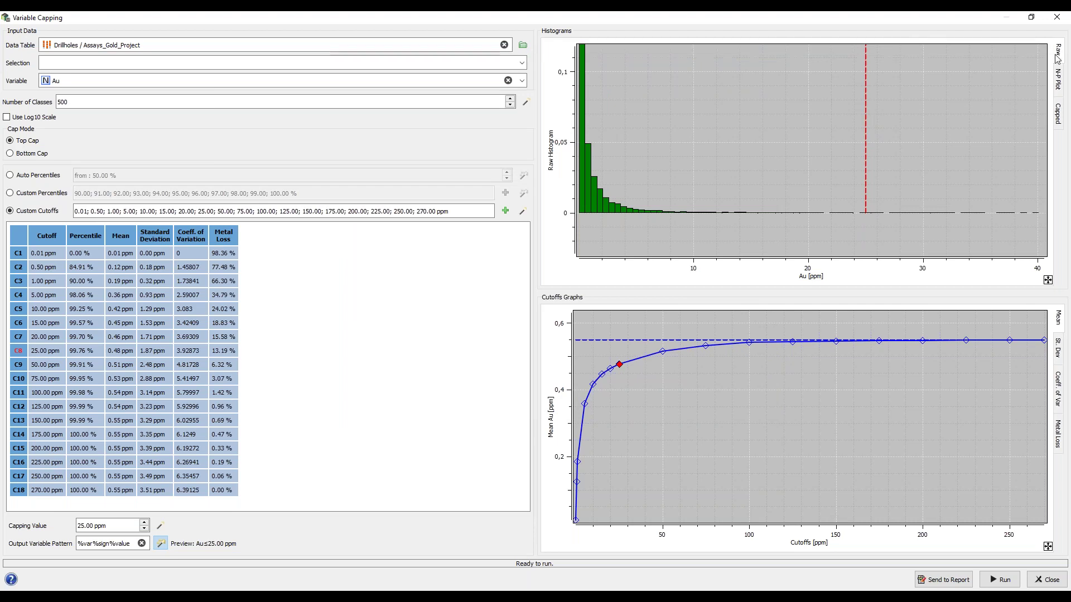
Display the N-P plot in its own window and zoom in on the curve between about 80 and 120 ppm
left_click(1058, 84)
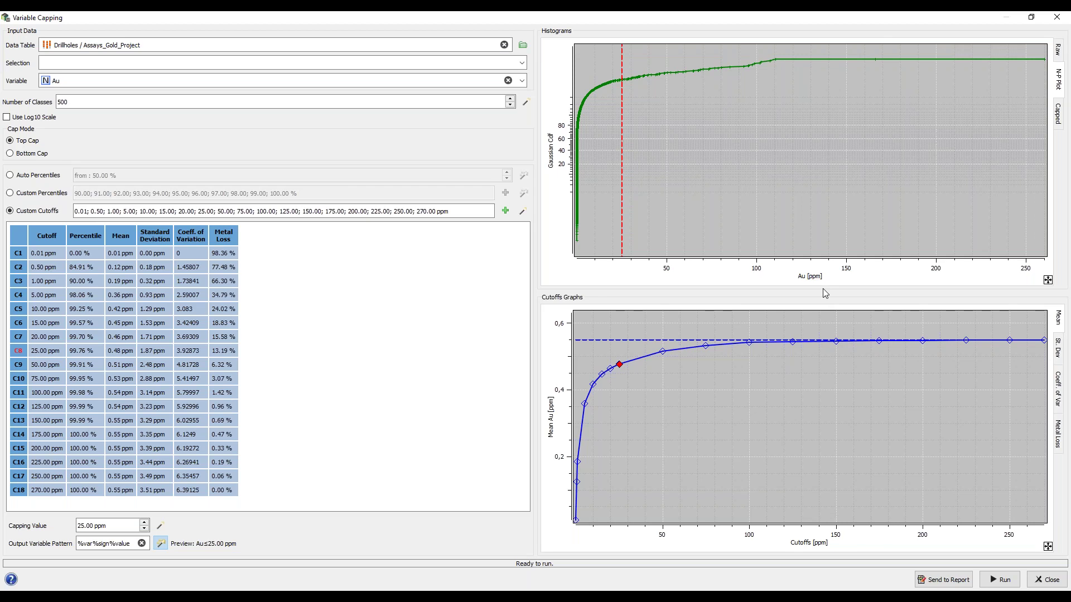
mouse_move(770, 276)
mouse_move(581, 112)
left_click(550, 51)
left_click_drag(667, 299, 610, 122)
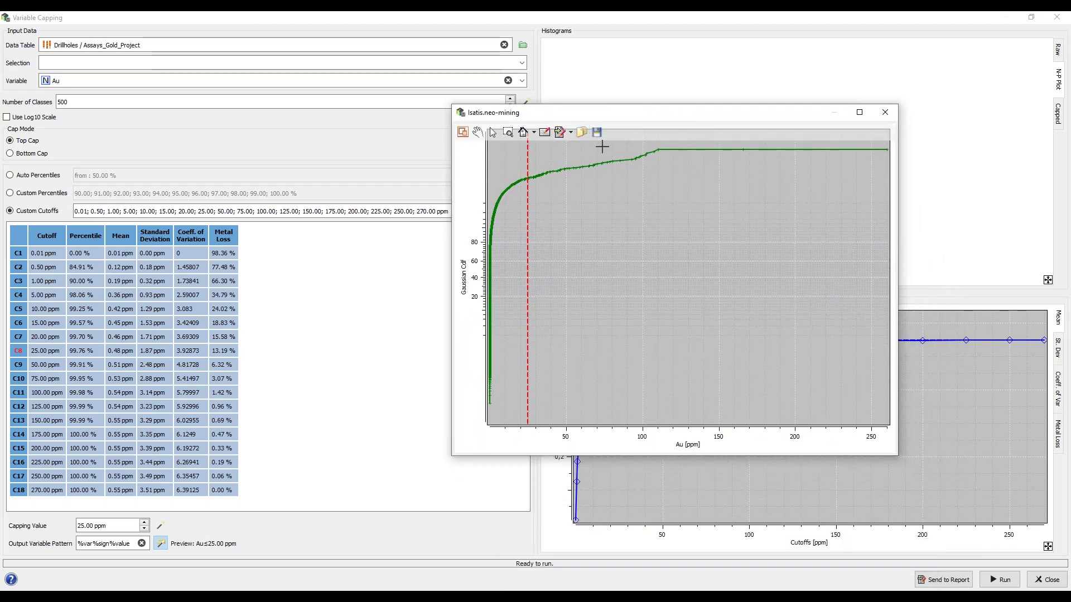
left_click_drag(602, 144, 676, 175)
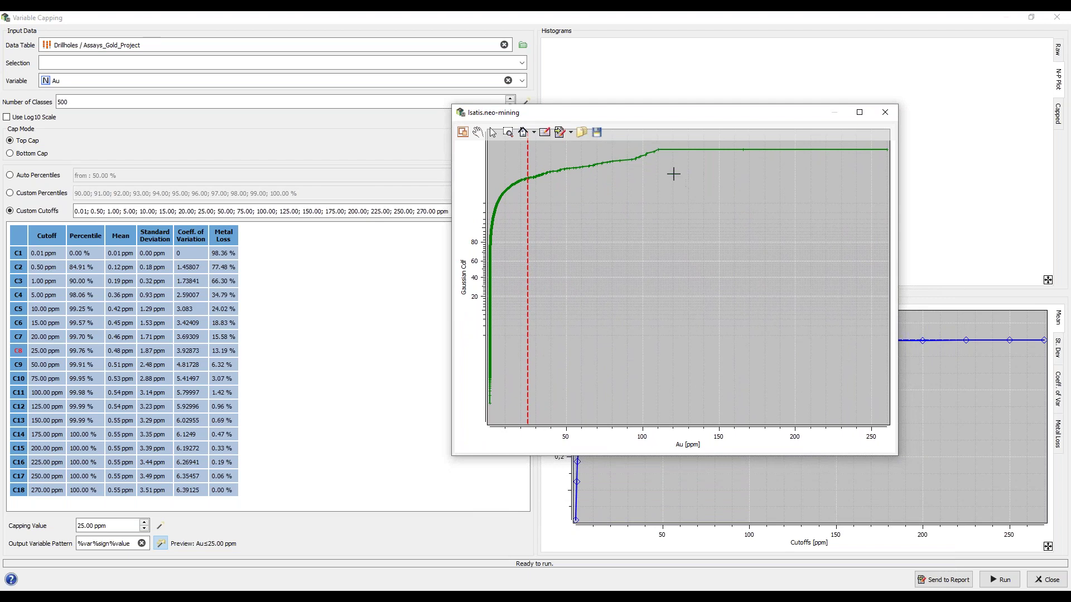
left_click(508, 133)
left_click_drag(619, 149, 677, 182)
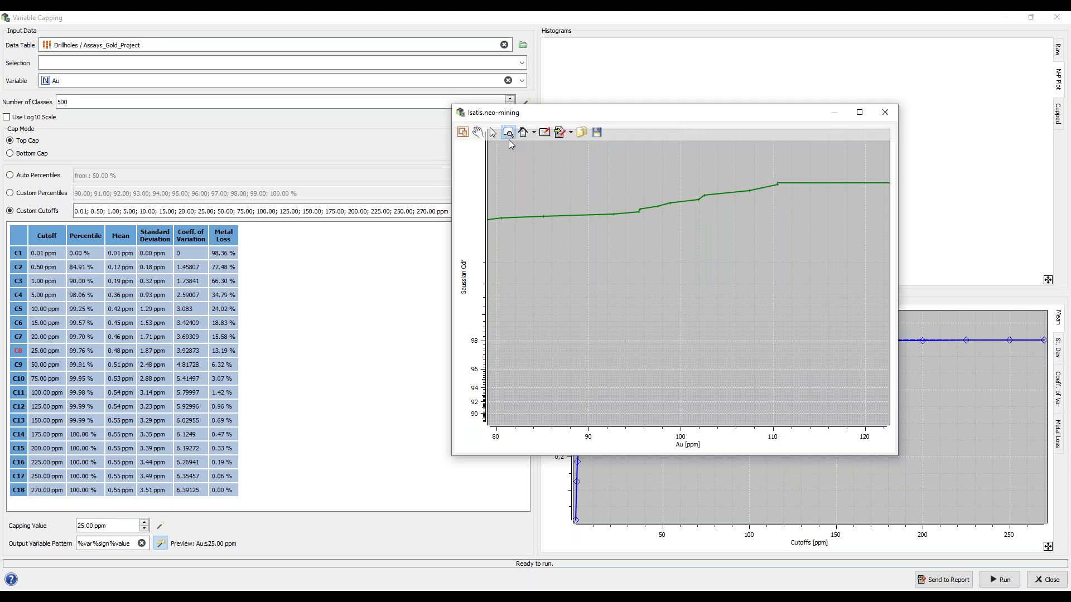
Reset the N-P plot, zoom in around the 25 ppm capping line up to about 60 ppm, and dock the plot back
left_click(523, 133)
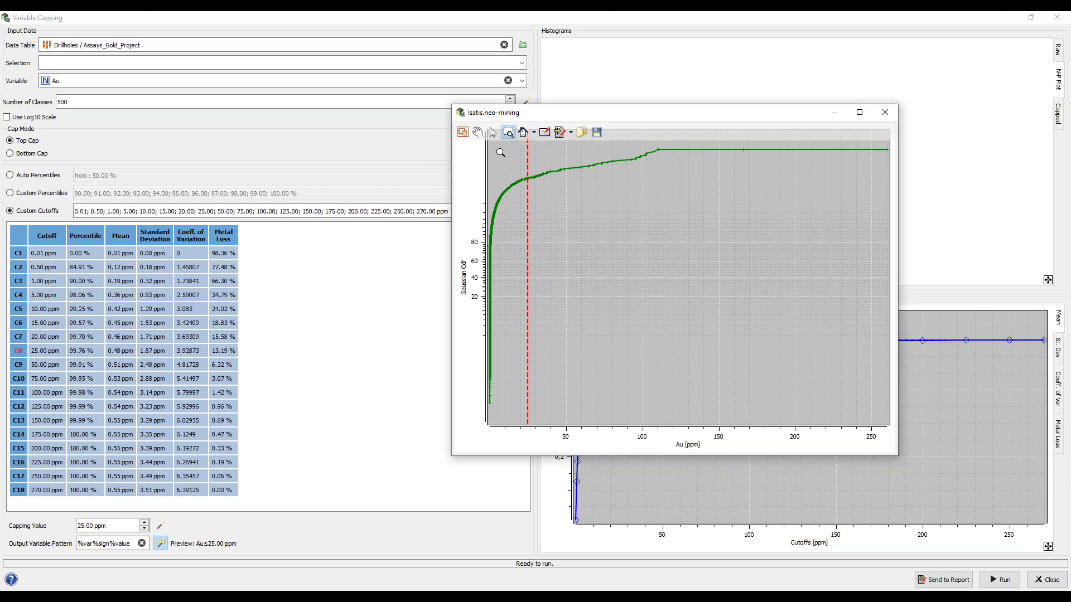
left_click_drag(499, 150, 582, 208)
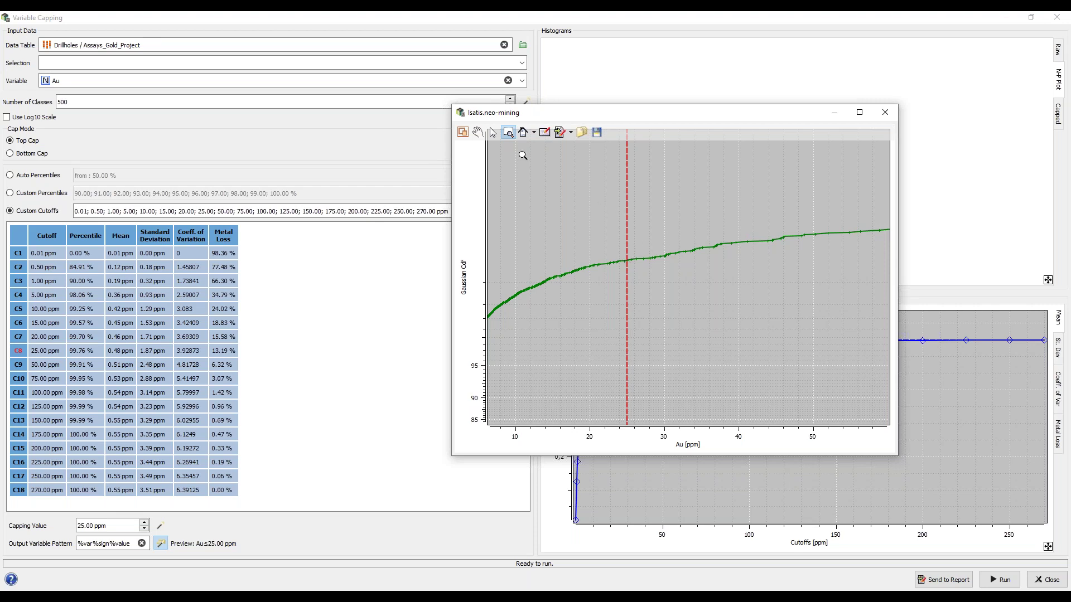
left_click(885, 113)
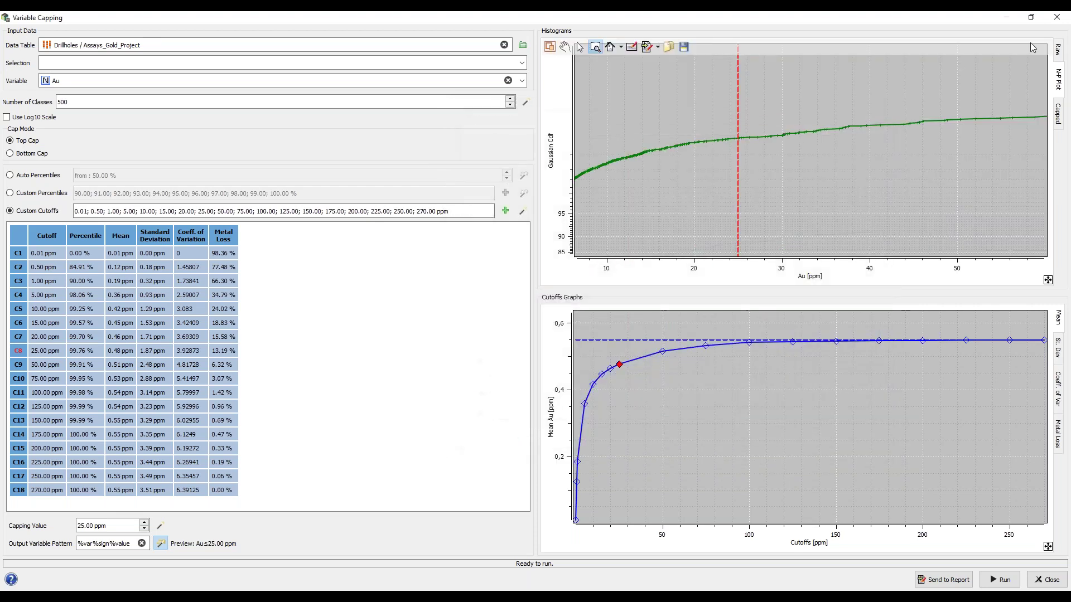
Return to the raw histogram and review the standard deviation, coefficient of variation and metal loss graphs against the cutoffs
left_click(1058, 53)
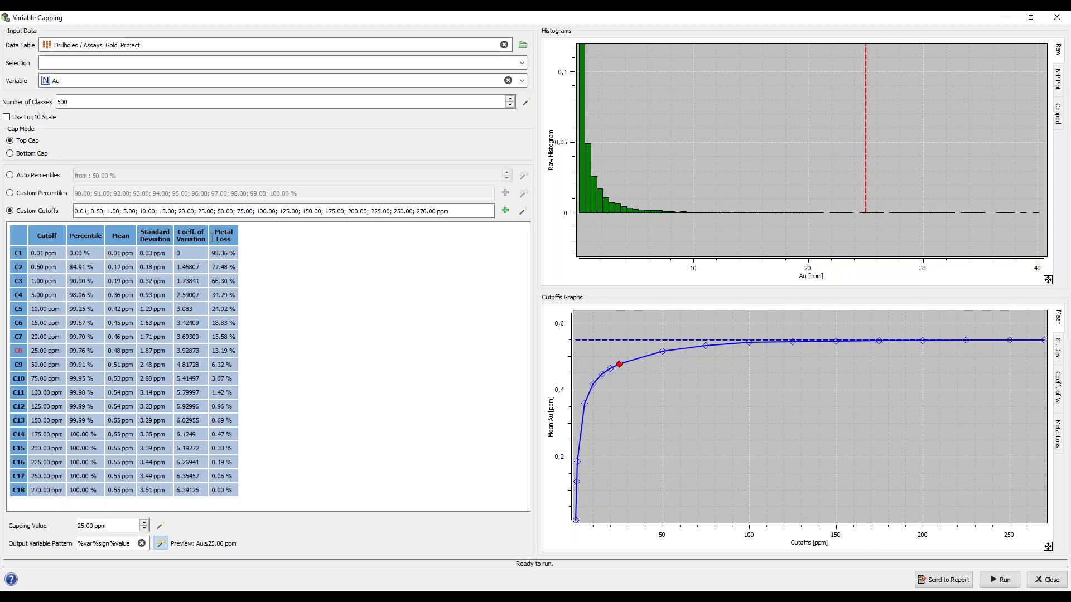
mouse_move(588, 335)
left_click(1059, 356)
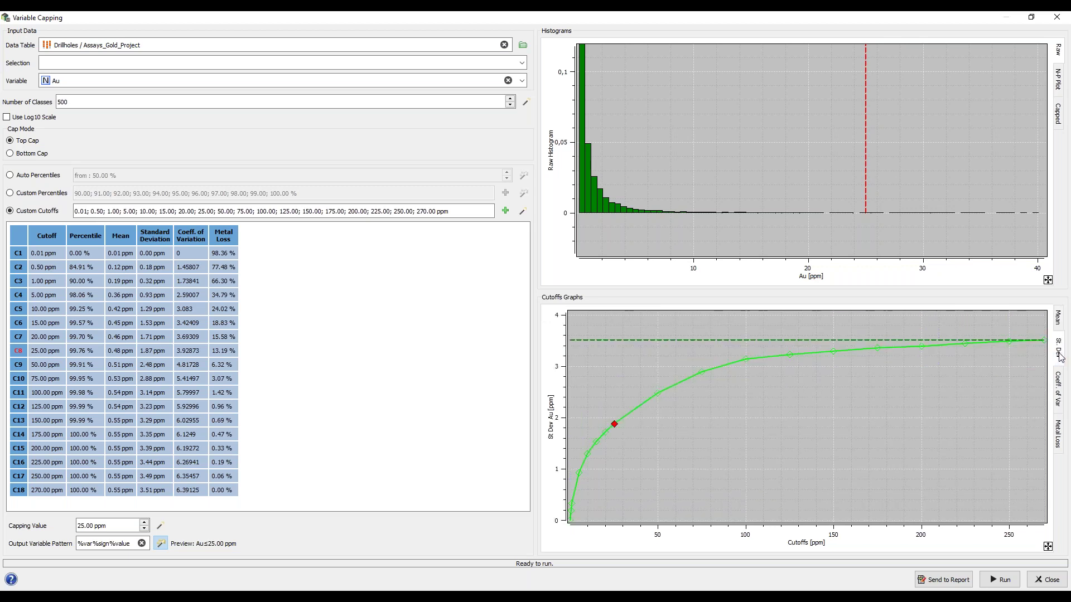
left_click(1063, 400)
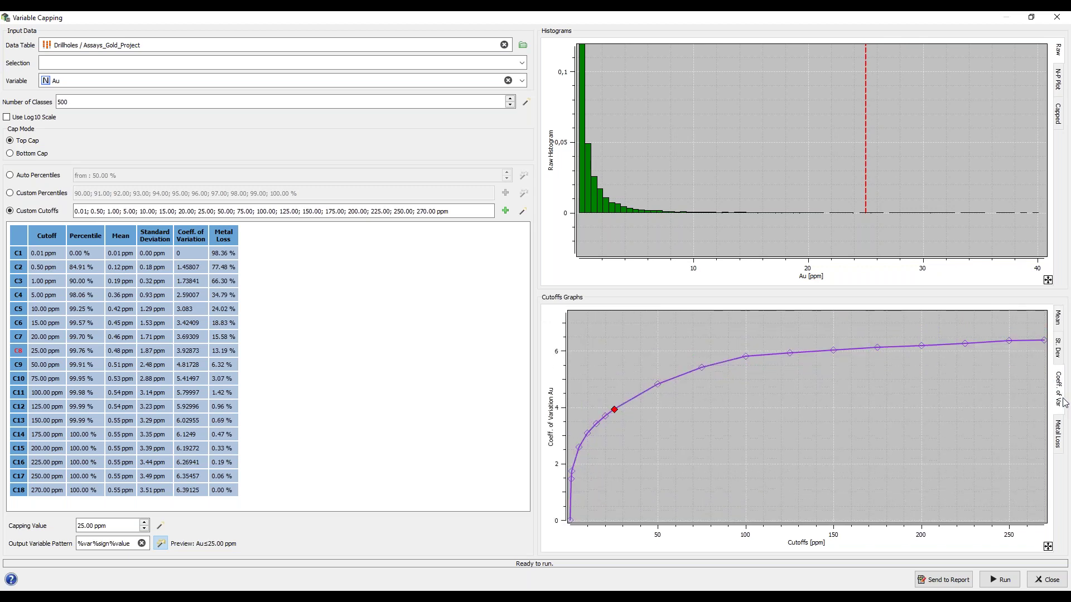
left_click(1063, 442)
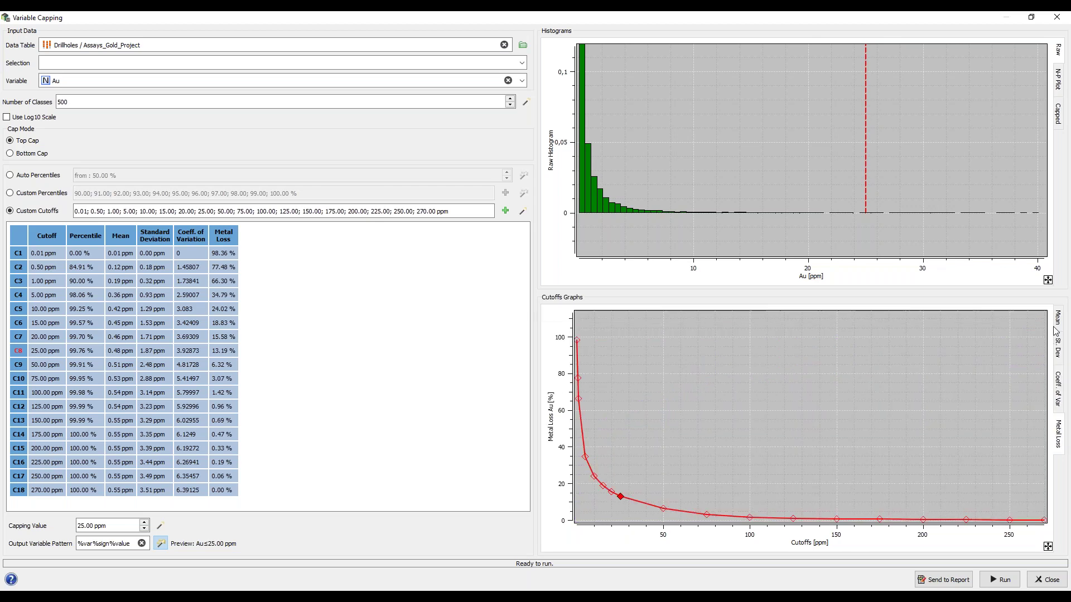
Try capping values of 20, 1 and 100 ppm on the metal loss curve, and return the cap to 25 ppm
mouse_move(841, 433)
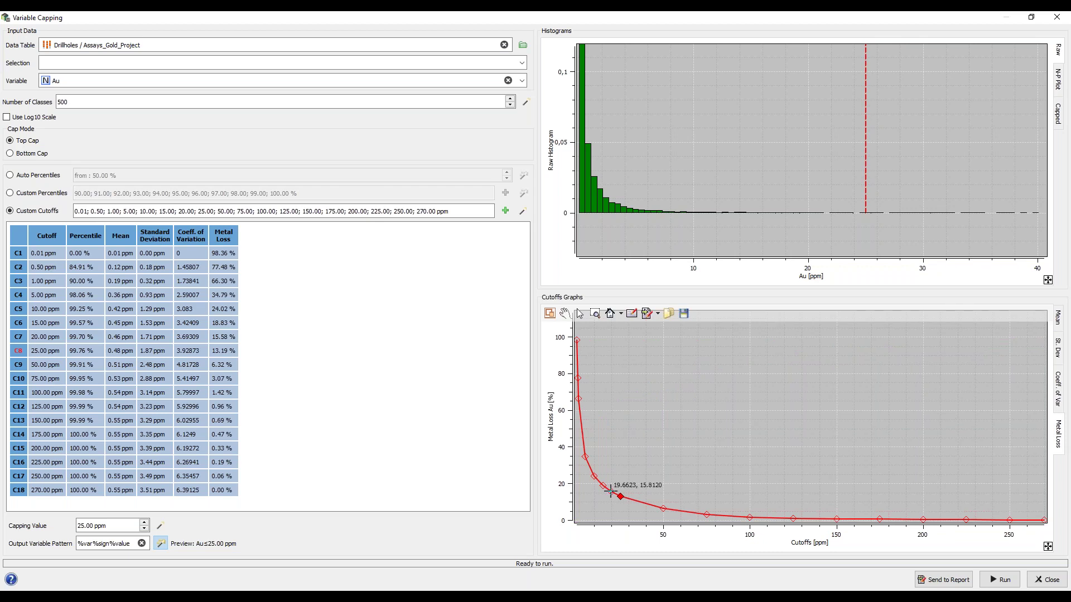
left_click(610, 491)
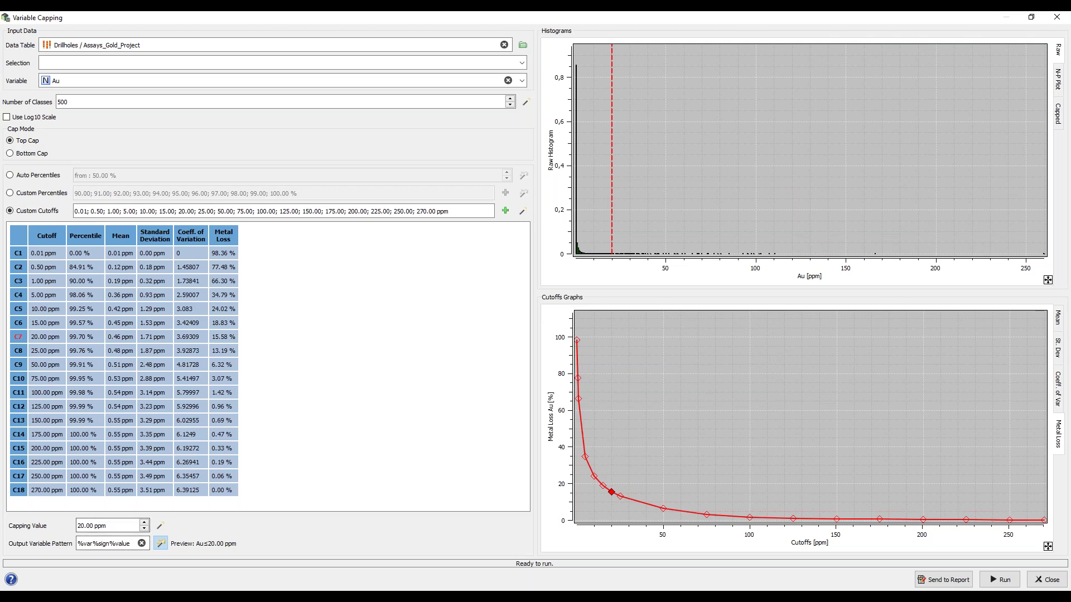
left_click(578, 400)
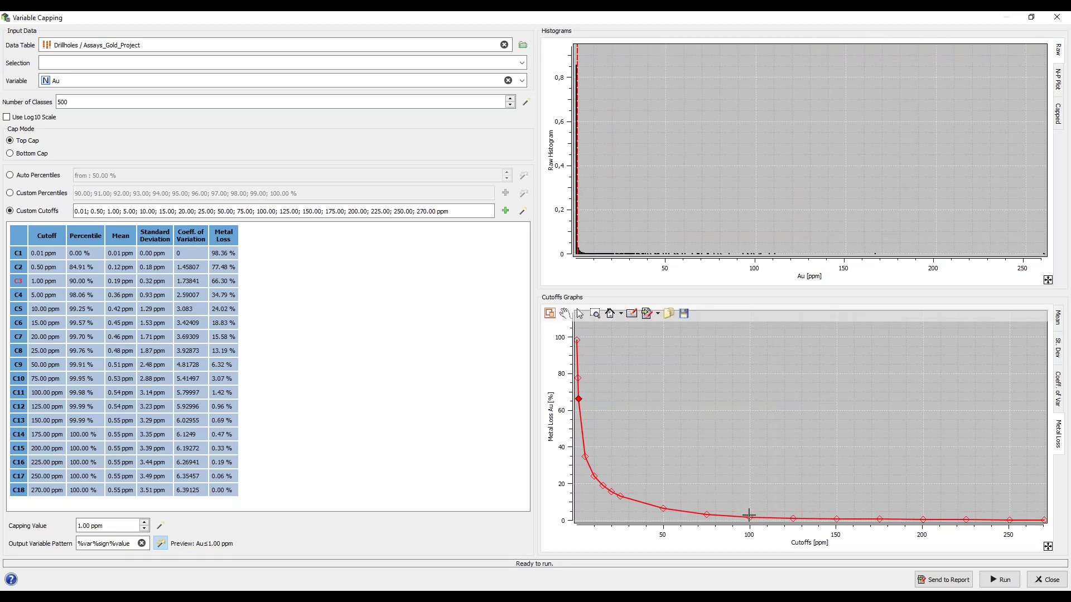
left_click(749, 517)
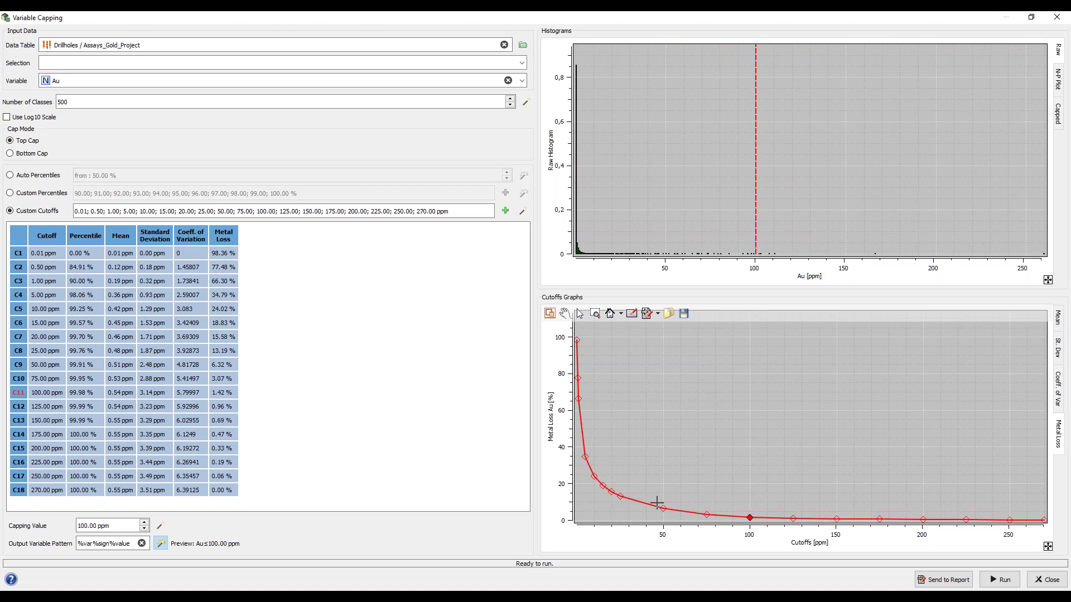
left_click(601, 486)
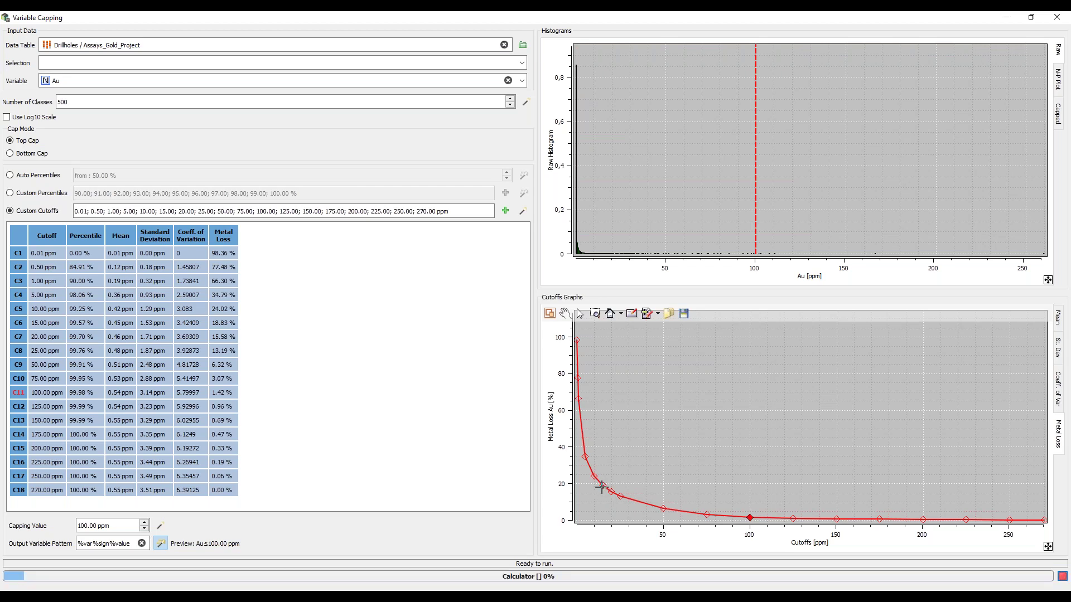
left_click(618, 495)
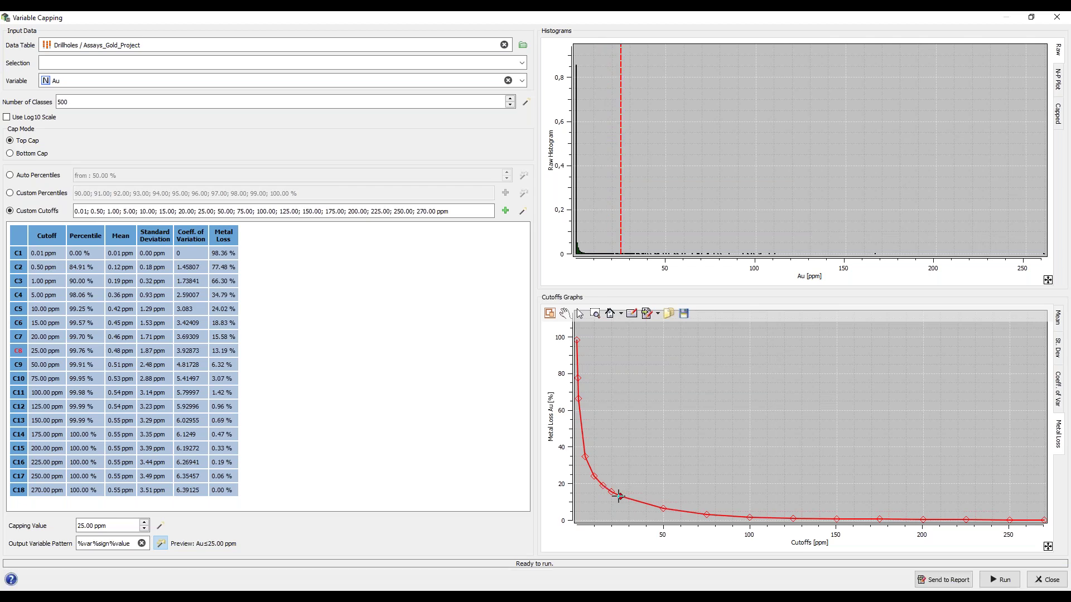
Set the capping value to 0.50 ppm by picking that cutoff on the coefficient of variation curve
left_click(1058, 390)
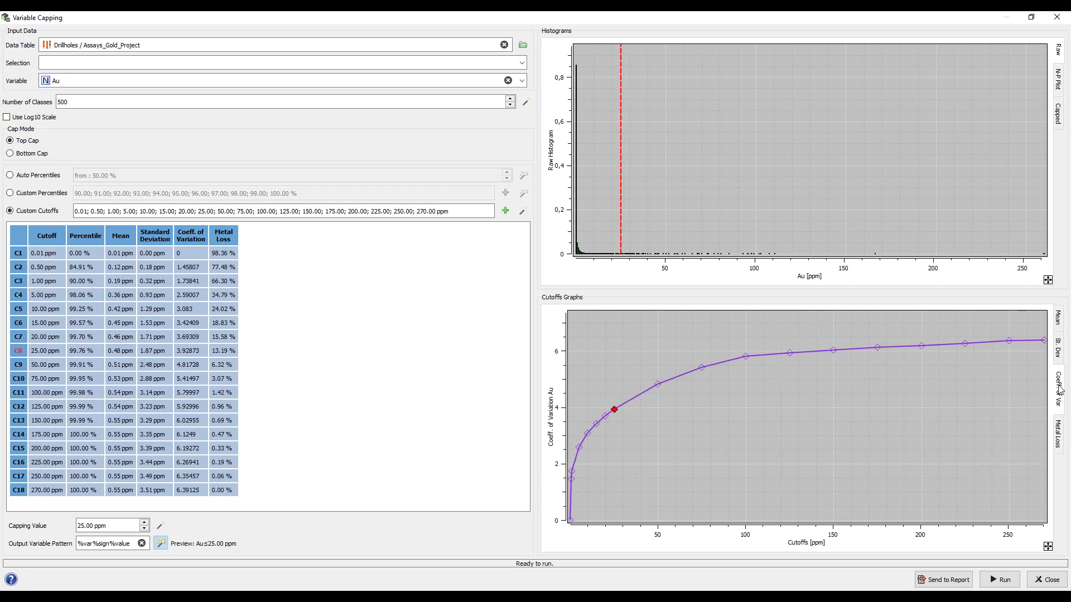
mouse_move(1014, 378)
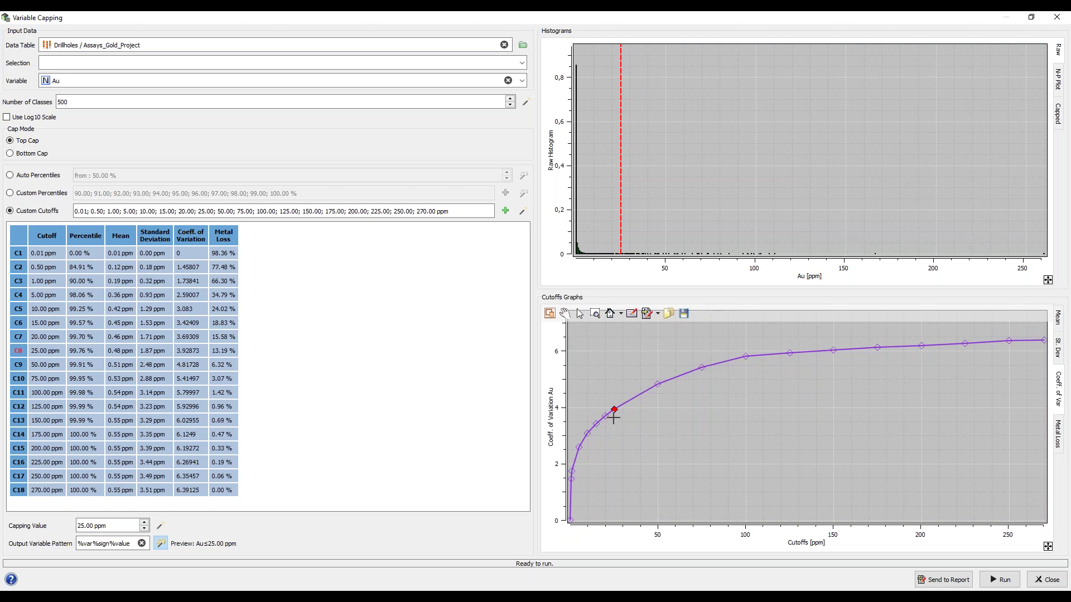
left_click(572, 480)
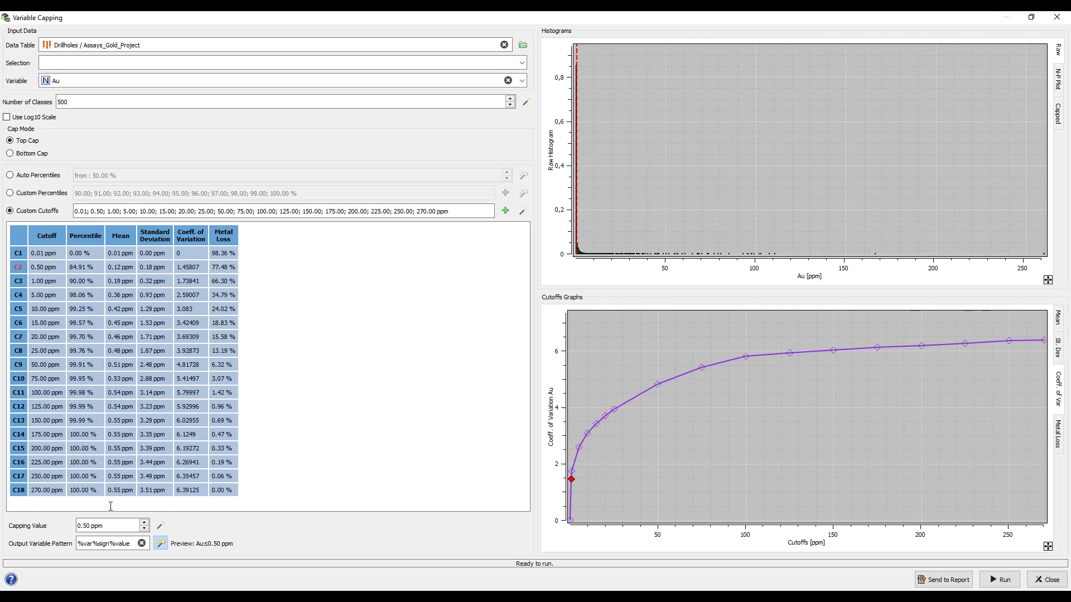
Set the capping value to 25 ppm by picking that cutoff on the coefficient of variation curve, and close Variable Capping
mouse_move(603, 427)
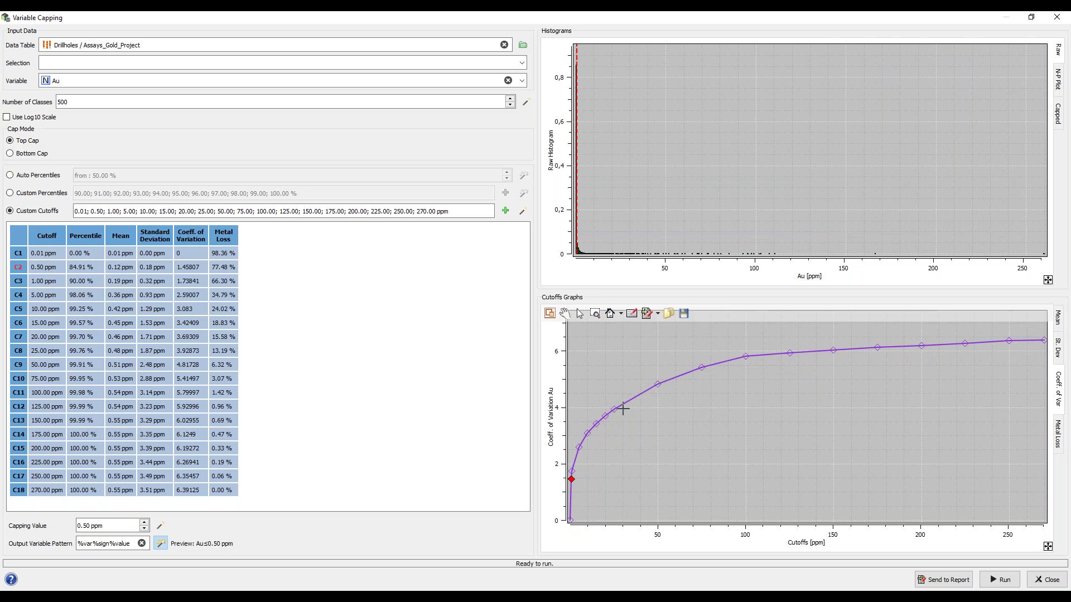
left_click(614, 410)
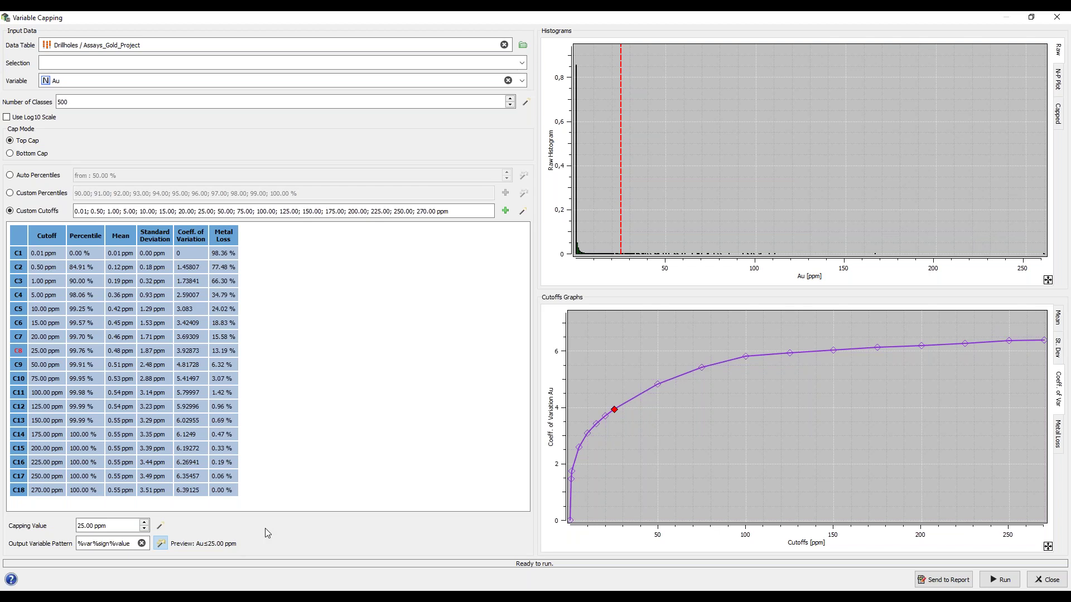
mouse_move(706, 506)
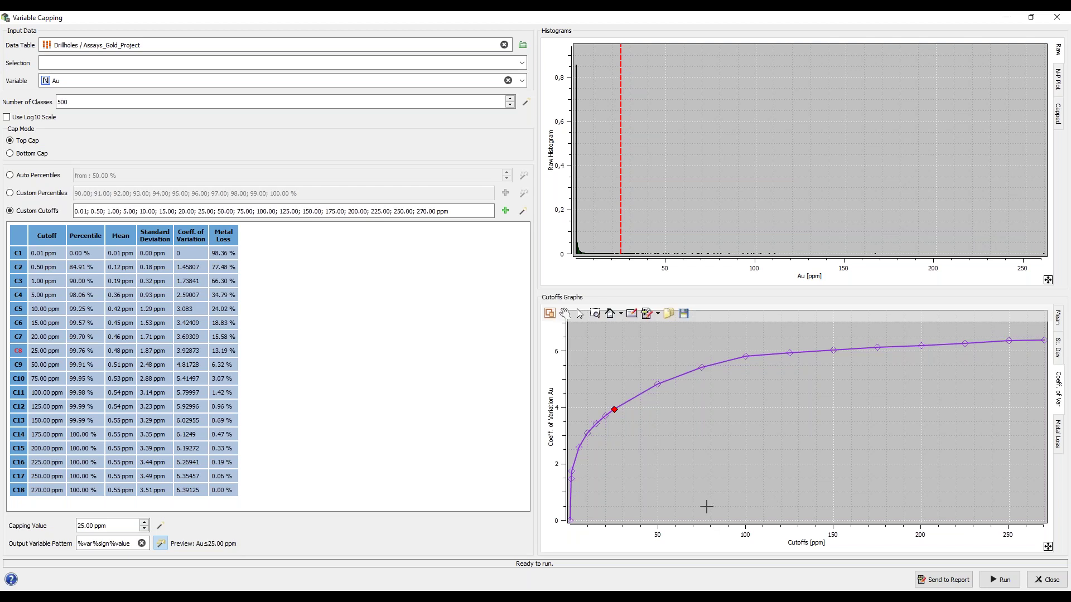
left_click(1047, 580)
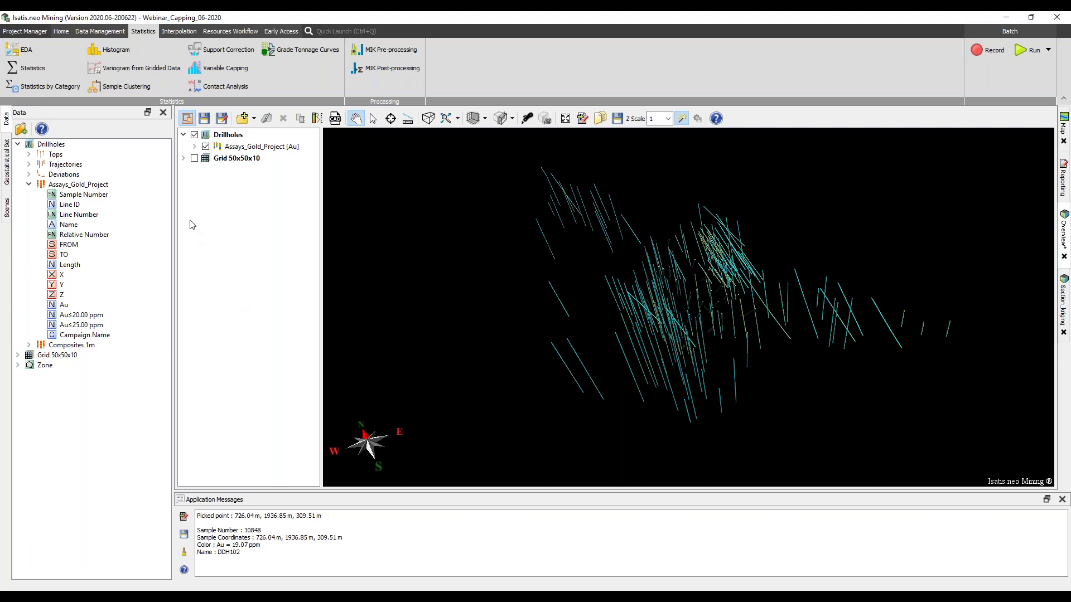
Display the Au (raw) geostatistical set and view its variogram in the vertical direction only
left_click(8, 150)
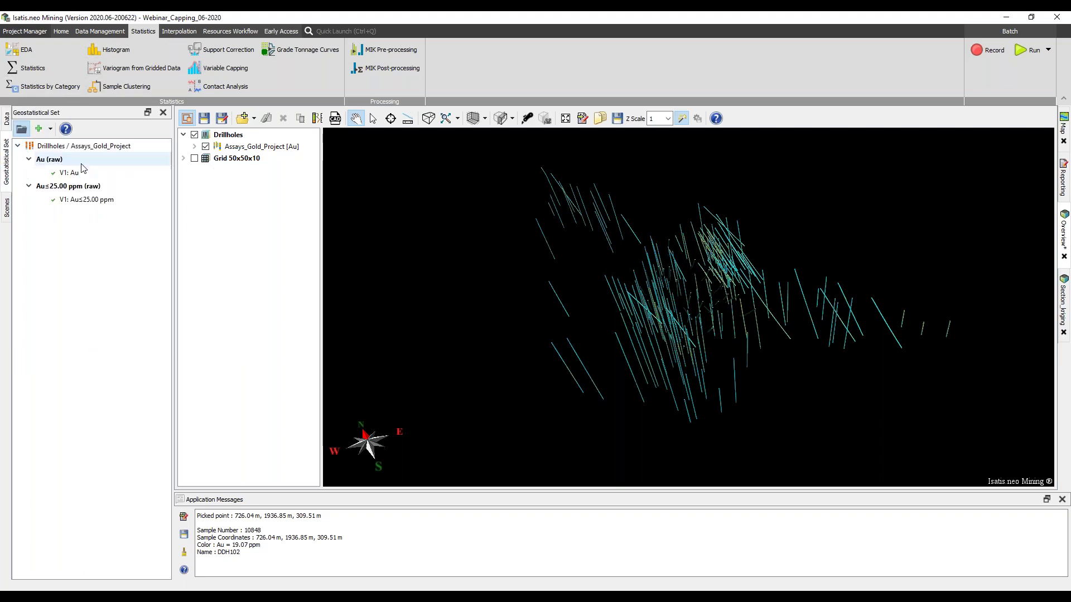
left_click(94, 174)
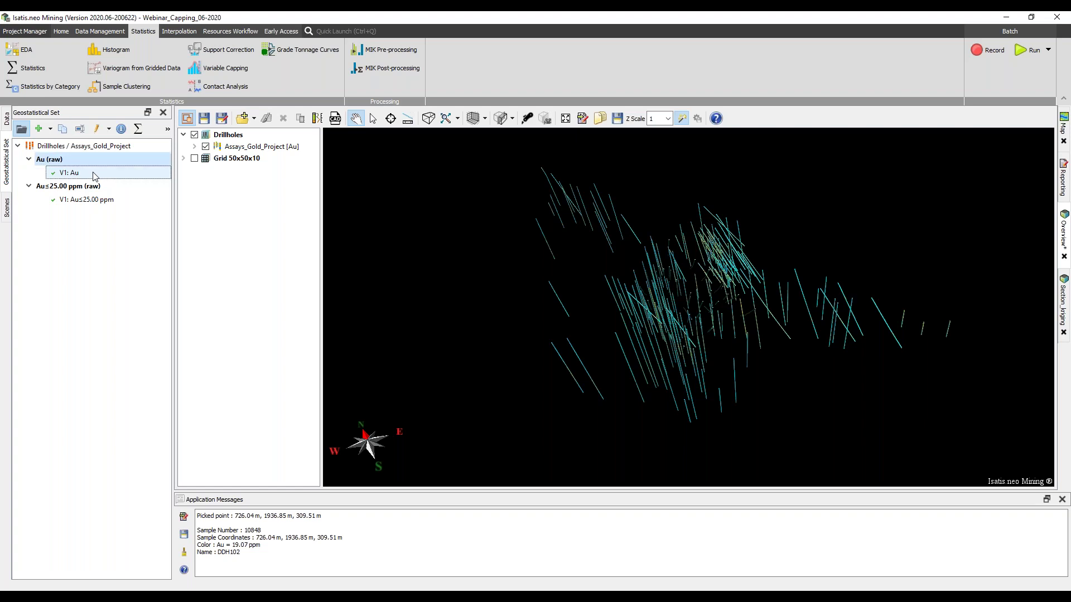
right_click(93, 174)
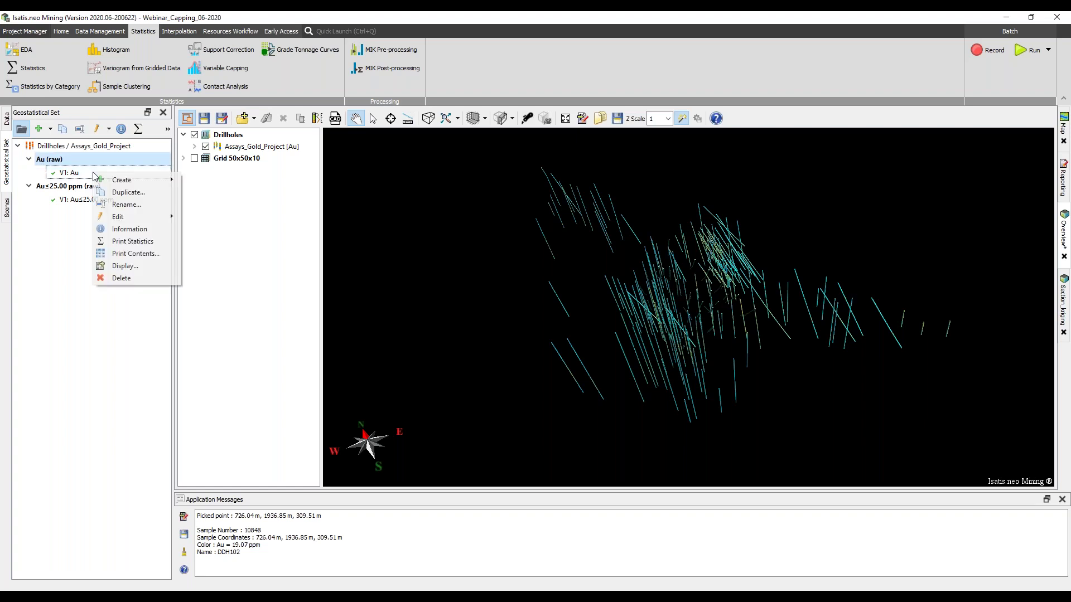
left_click(125, 266)
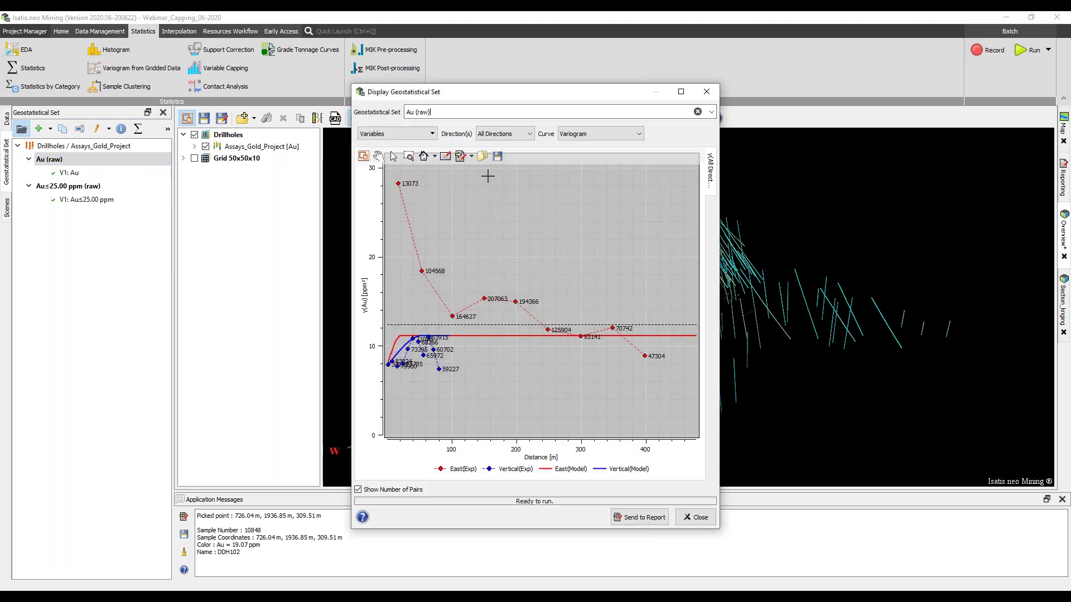
left_click(504, 134)
left_click(512, 174)
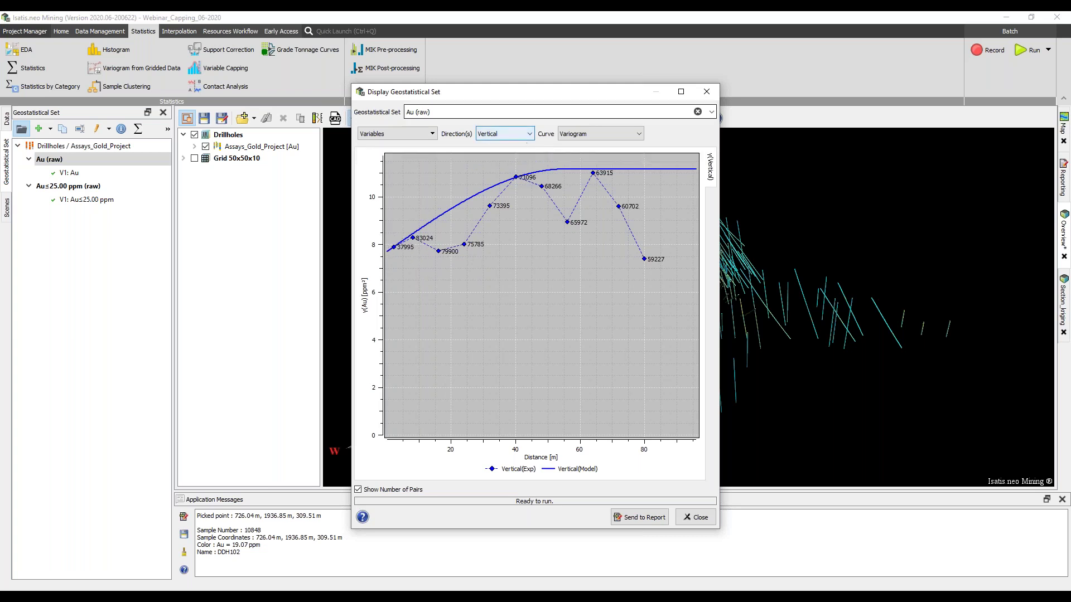
Examine the vertical variogram of the Au≤25.00 ppm (raw) set for comparison, and close the geostatistical set display
left_click(711, 112)
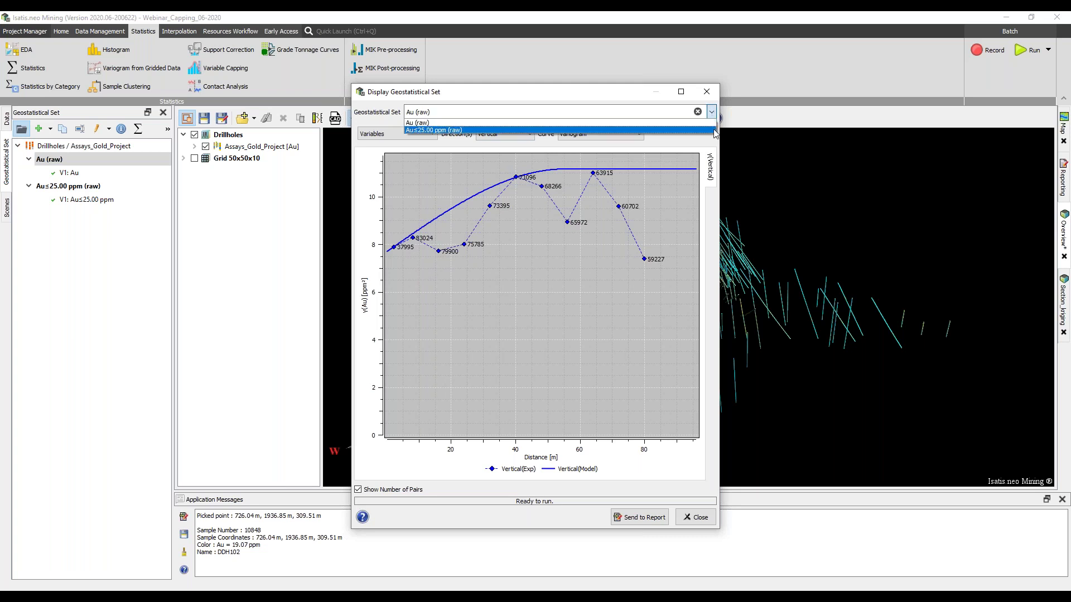
left_click(714, 130)
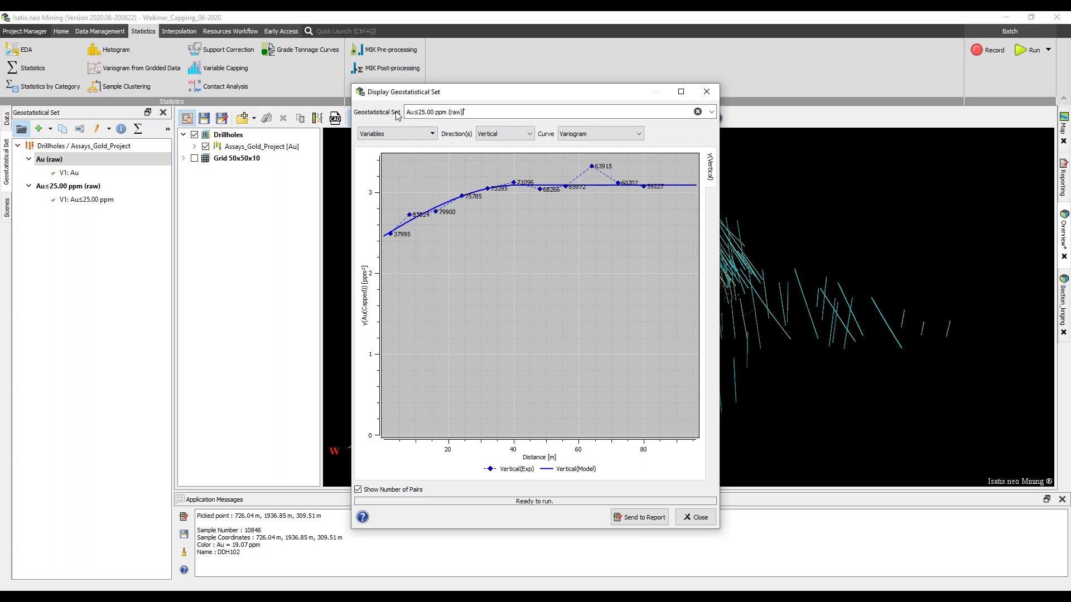
mouse_move(393, 139)
left_click(706, 92)
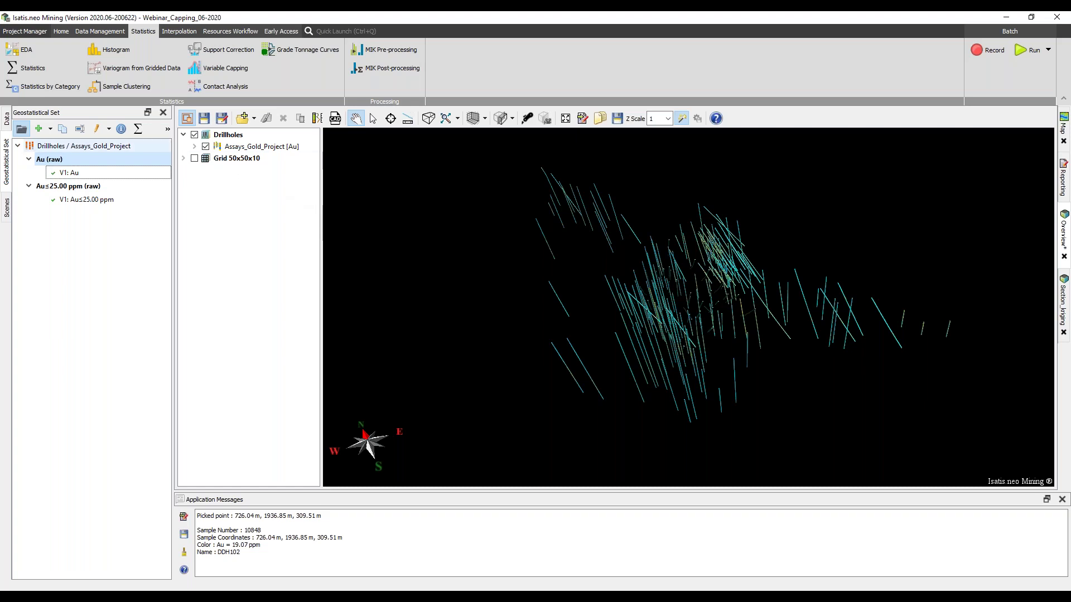
Show the uncapped OK-Au-Krig and the capped OK-Au≤25.00 ppm grid cells of Grid 50x50x10 in the Overview scene
left_click(185, 160)
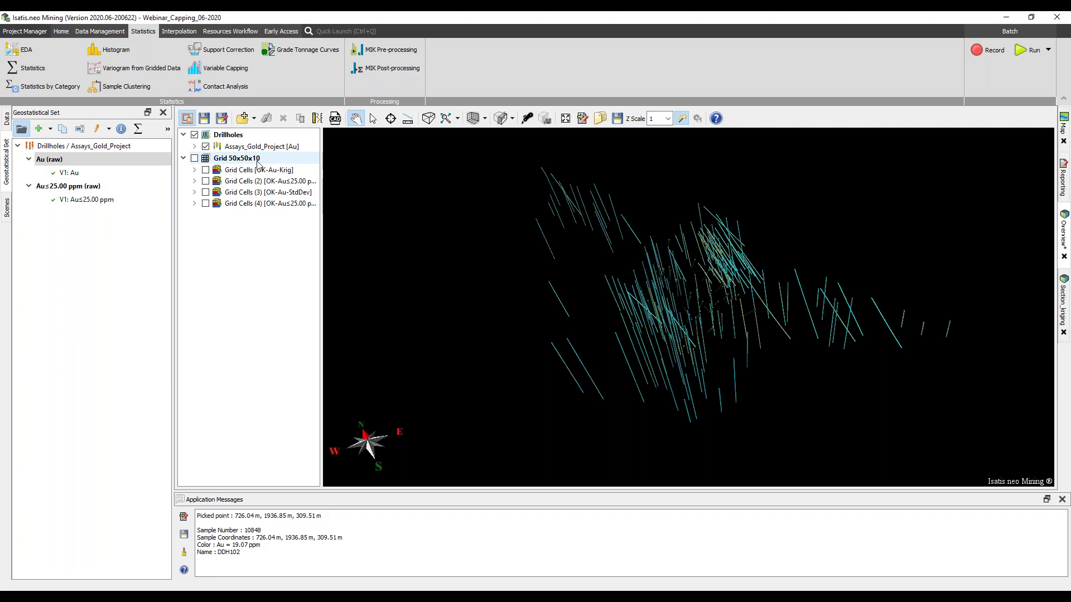
left_click(206, 172)
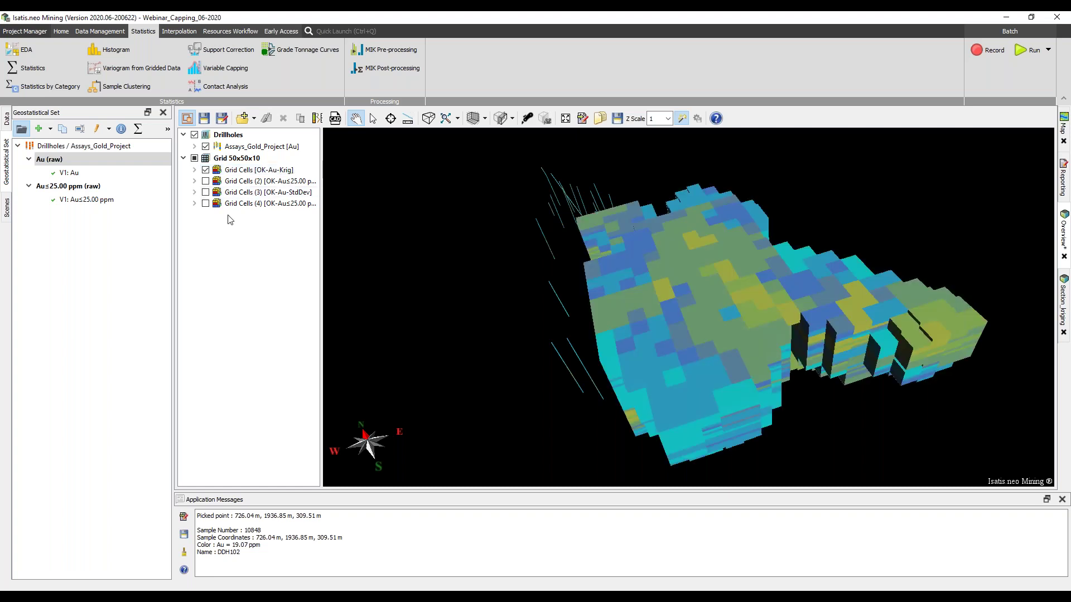
left_click_drag(617, 408, 652, 319)
mouse_move(662, 373)
left_mouse_down()
mouse_move(640, 370)
mouse_move(651, 374)
left_mouse_up()
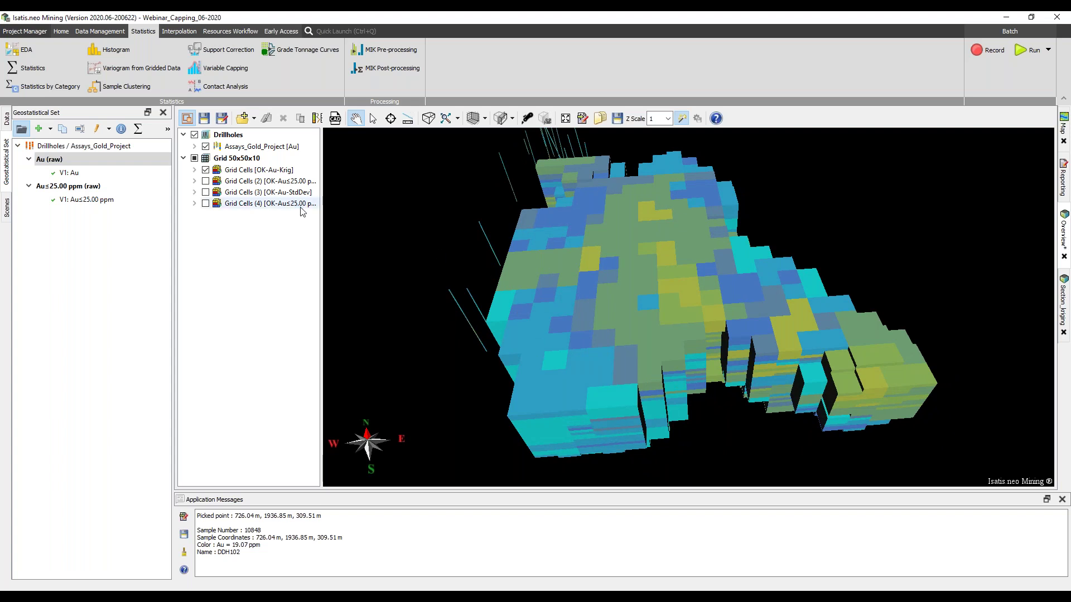
left_click(205, 181)
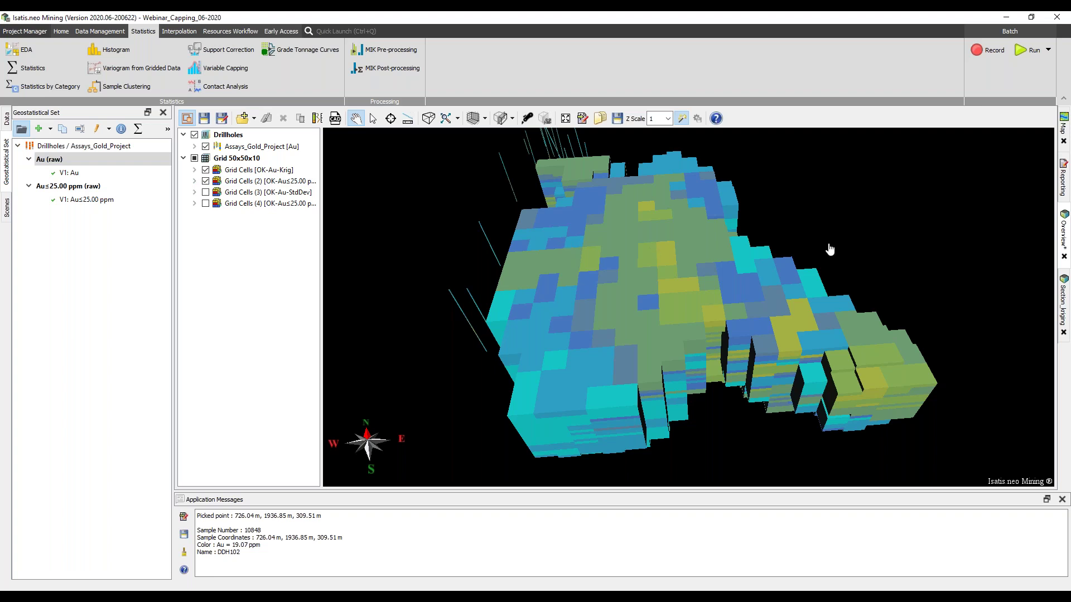
Switch to the kriging section scene and expand its Grid 50x50x10 entry to list the grid cell layers
left_click(1064, 301)
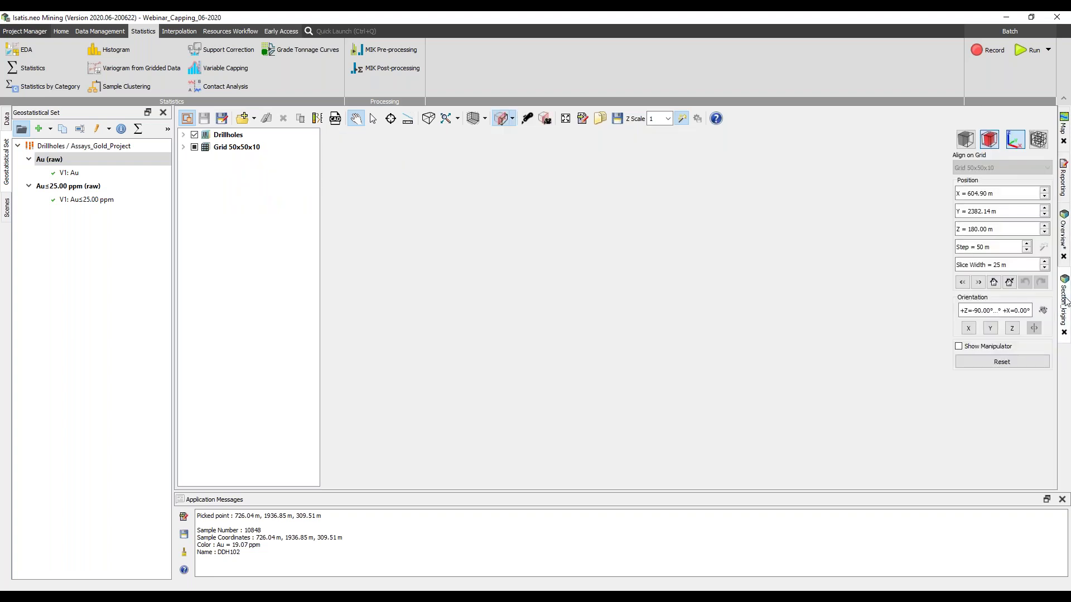
left_click_drag(837, 357, 552, 245)
left_click_drag(748, 311, 645, 330)
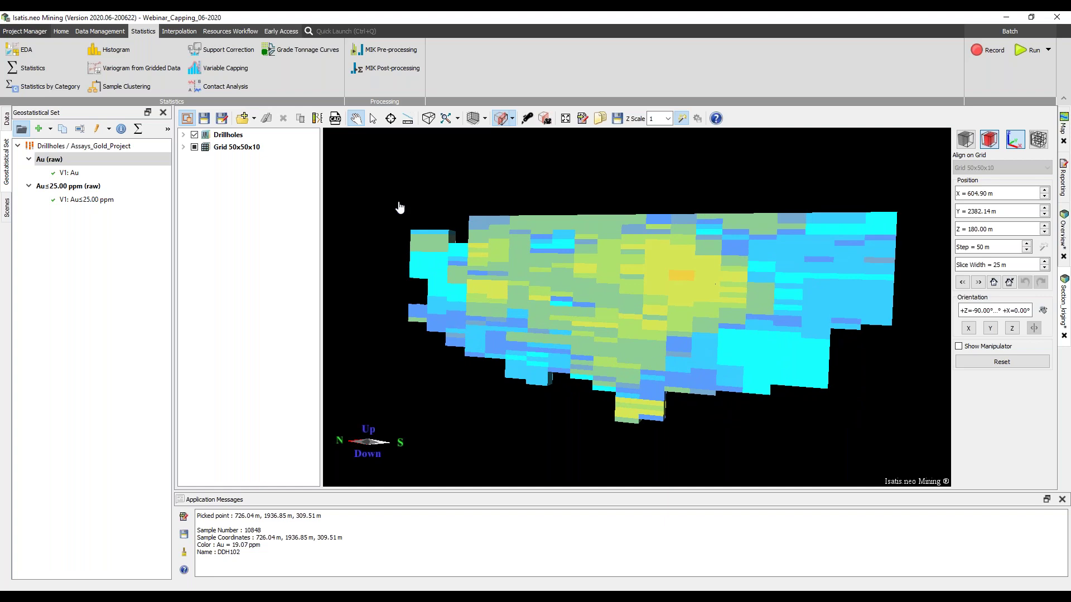
left_click(183, 147)
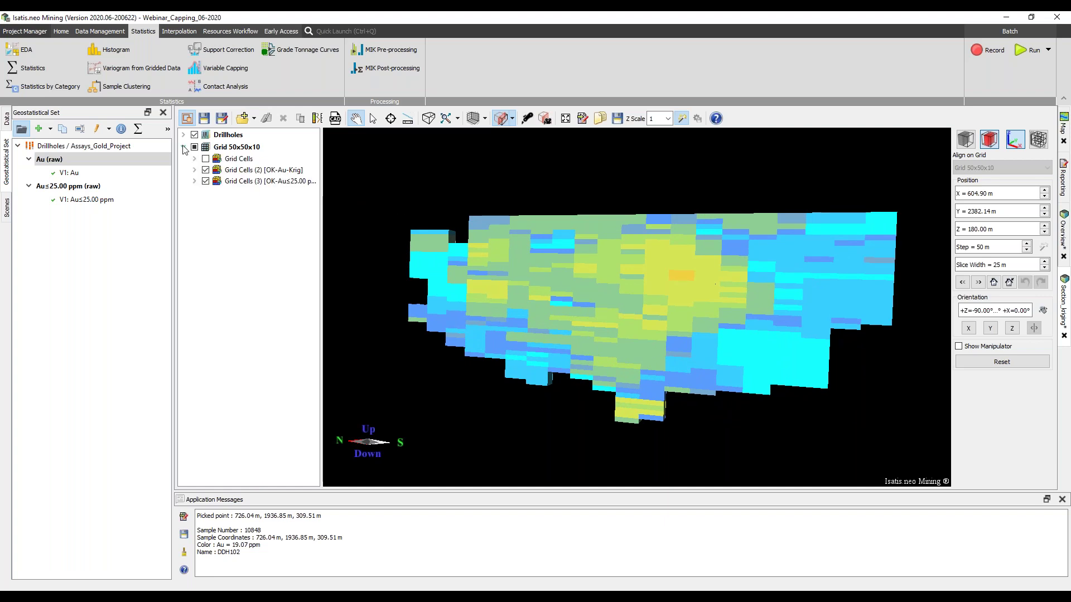
Compare the section's OK-Au-Krig cells with the capped 25 ppm cells by toggling the layers, with the OK-Au-Krig colour classes expanded
left_click(205, 182)
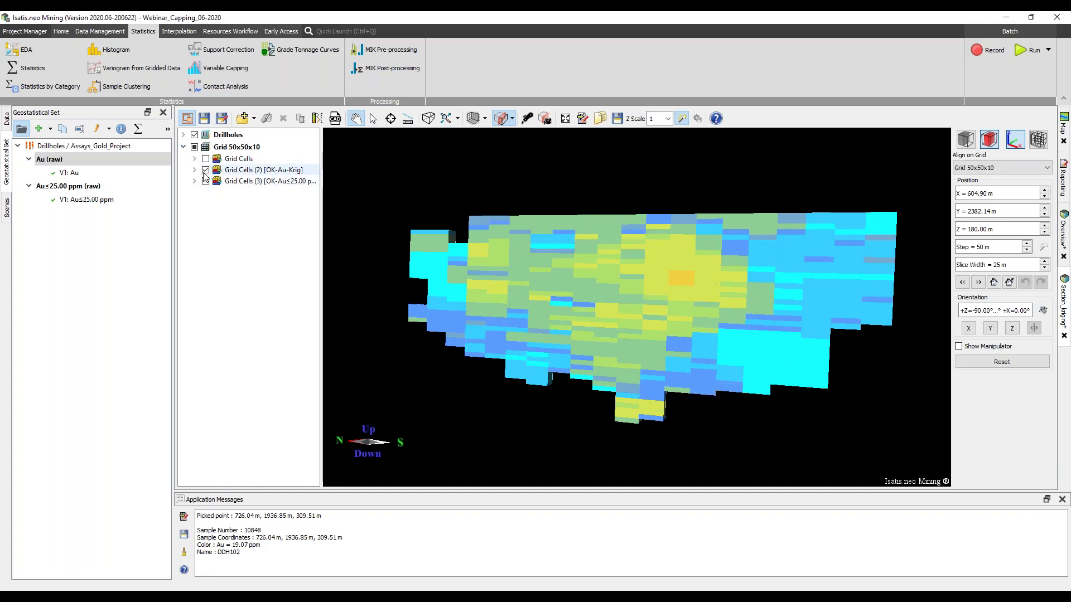
left_click(206, 170)
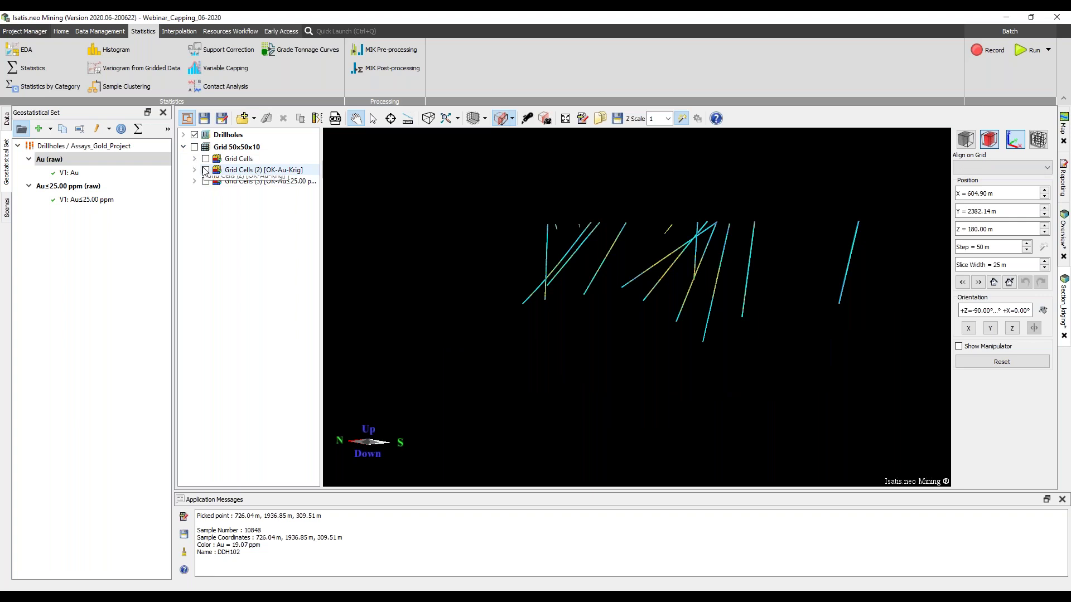
left_click(205, 170)
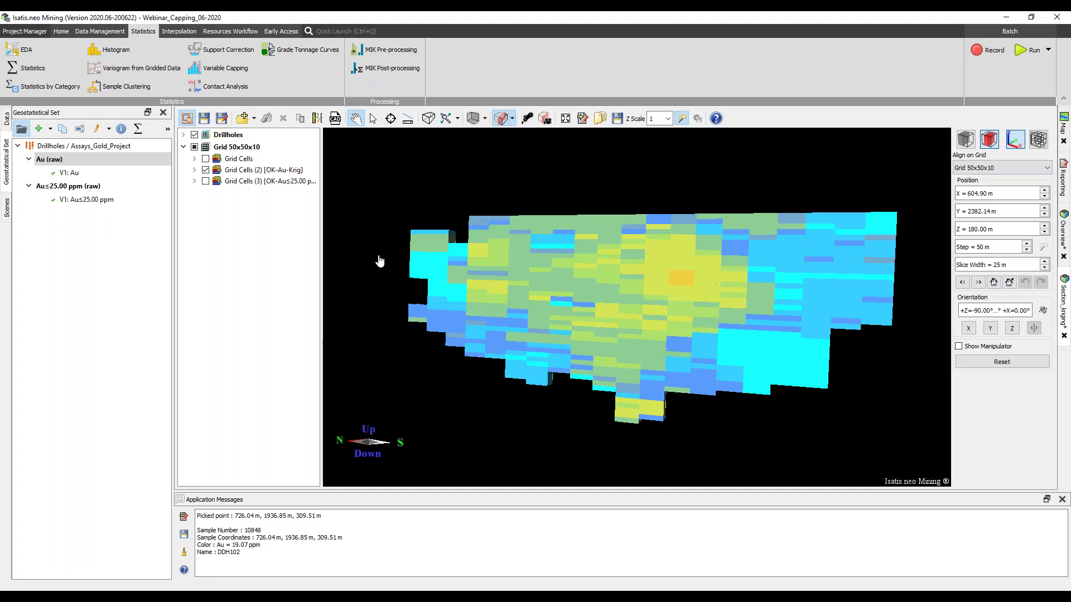
left_click(195, 170)
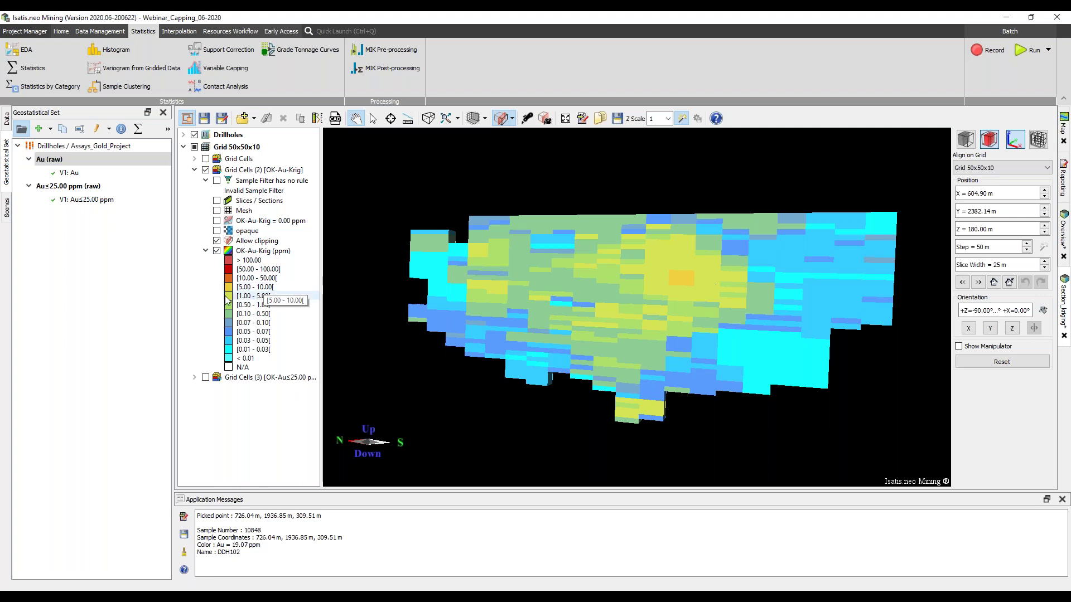
left_click(206, 378)
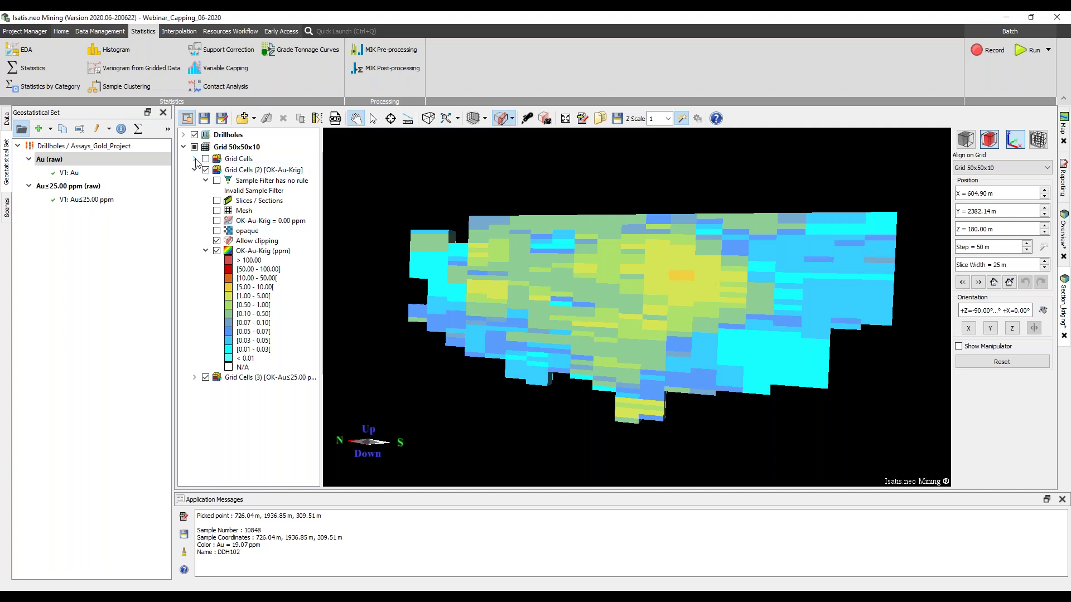
Compute the variable statistics of Au in Assays_Gold_Project and enlarge the messages area to read them
left_click(8, 123)
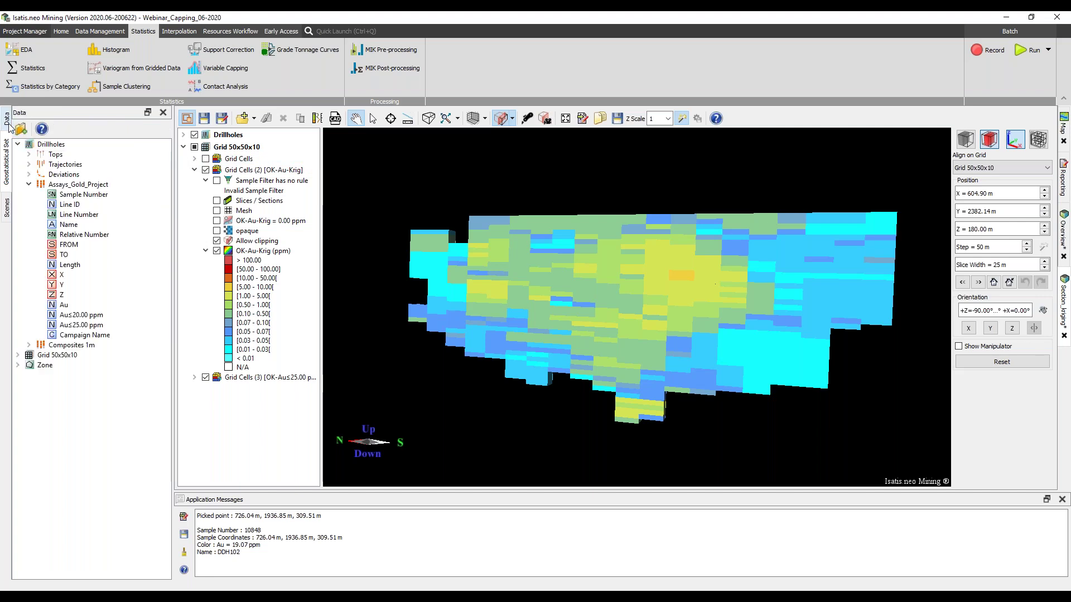
right_click(82, 308)
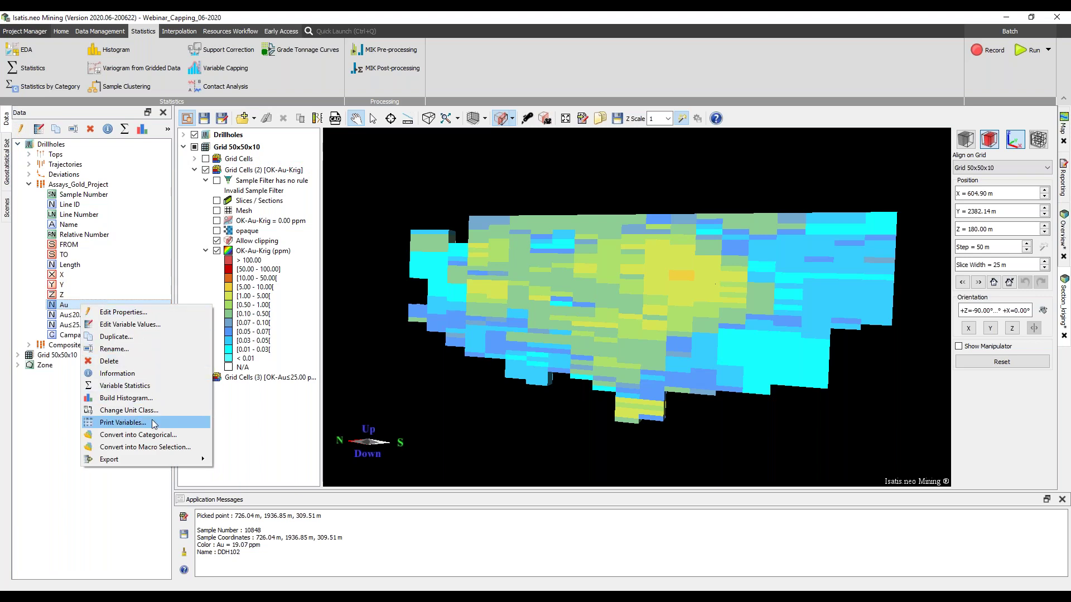
left_click(142, 385)
left_click_drag(414, 493, 410, 422)
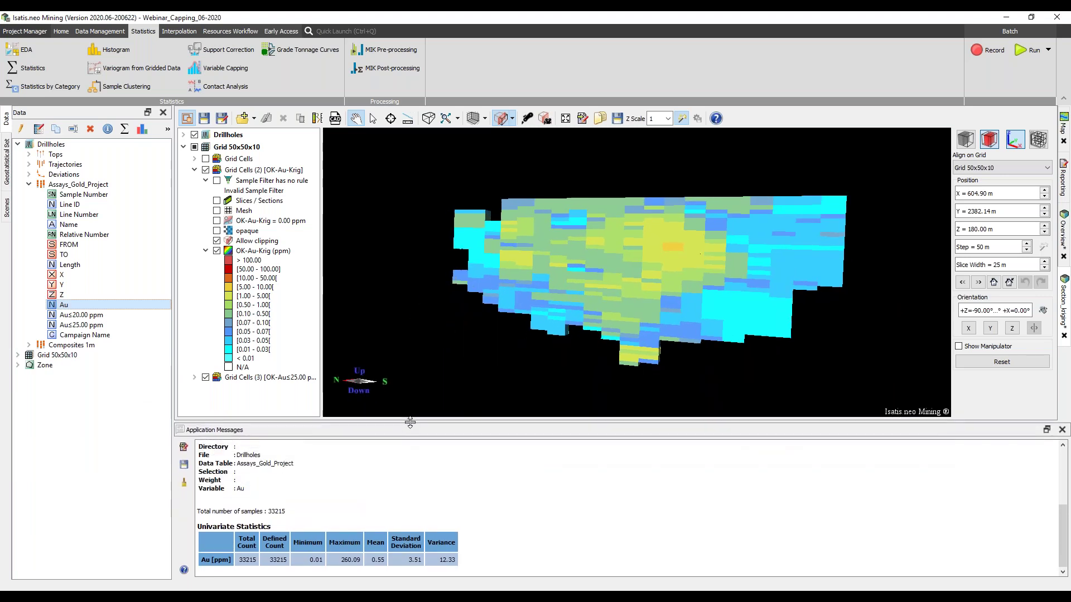
left_click_drag(1062, 536, 1056, 468)
scroll(489, 459, "down", 5)
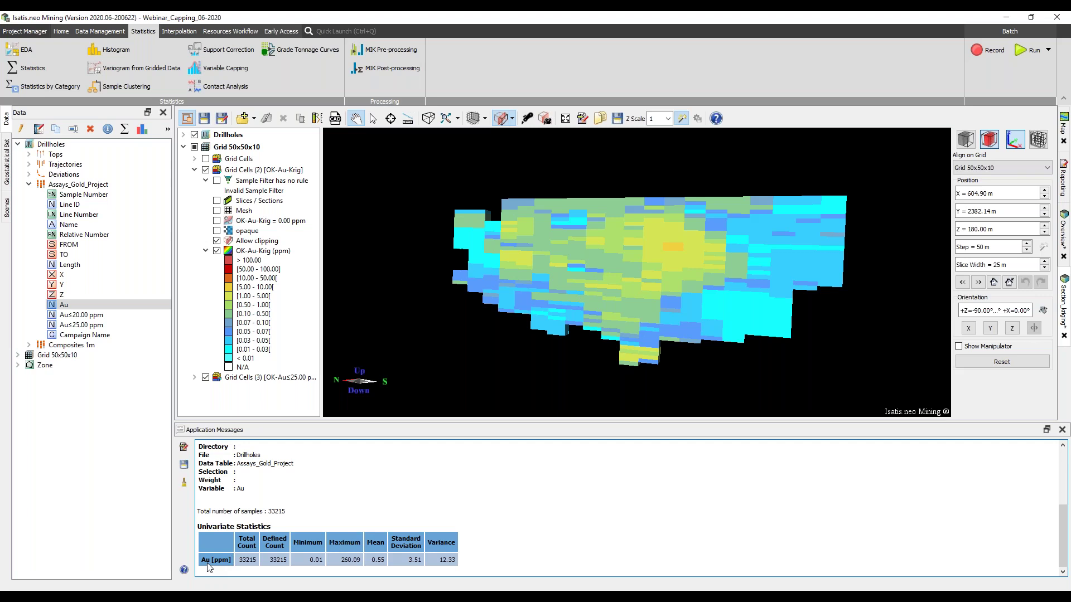
Compute the variable statistics of OK-Au-Krig and OK-Au≤25.00 ppm-Krig in Grid 50x50x10 for comparison
left_click(19, 355)
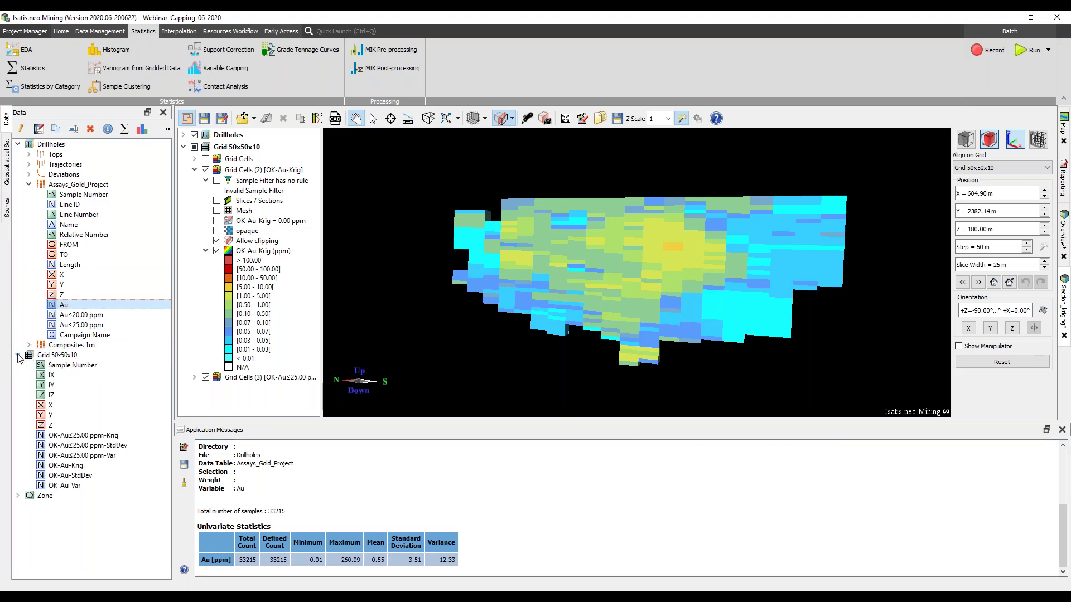
left_click(18, 145)
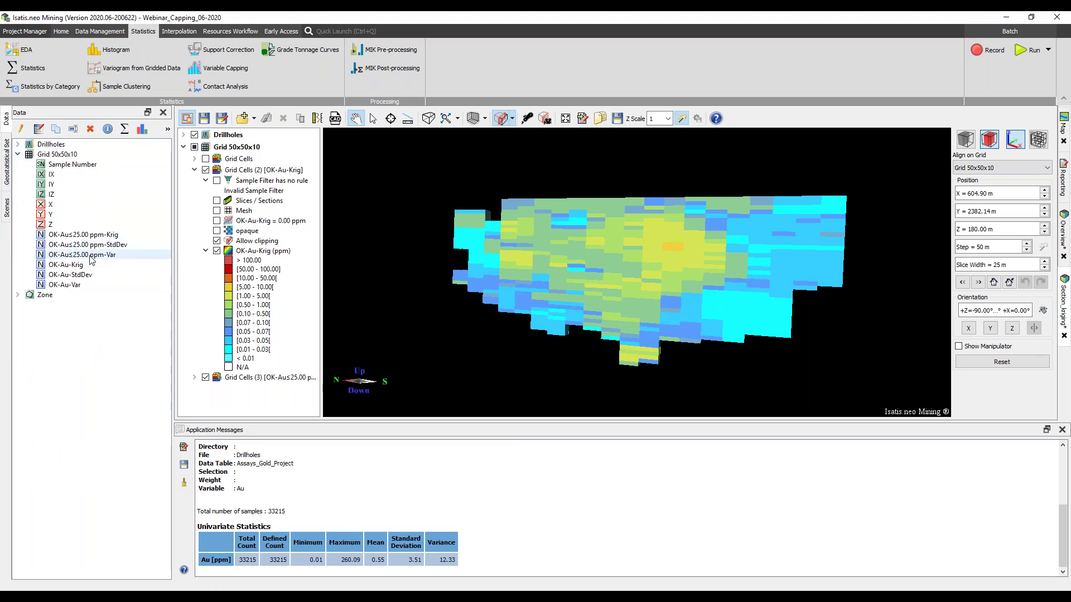
left_click(65, 264)
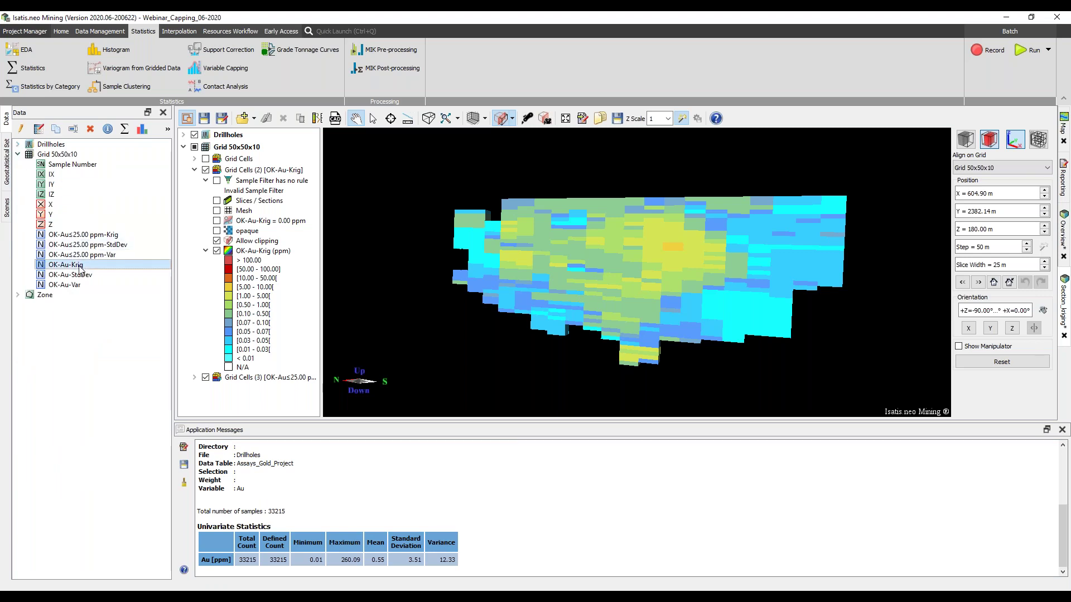
right_click(81, 268)
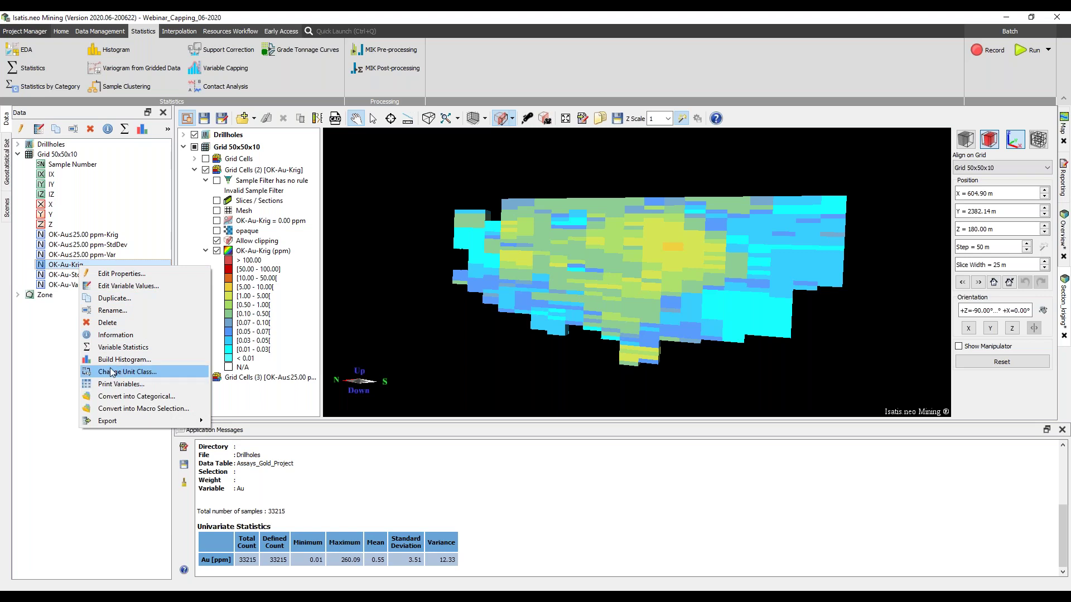
left_click(120, 348)
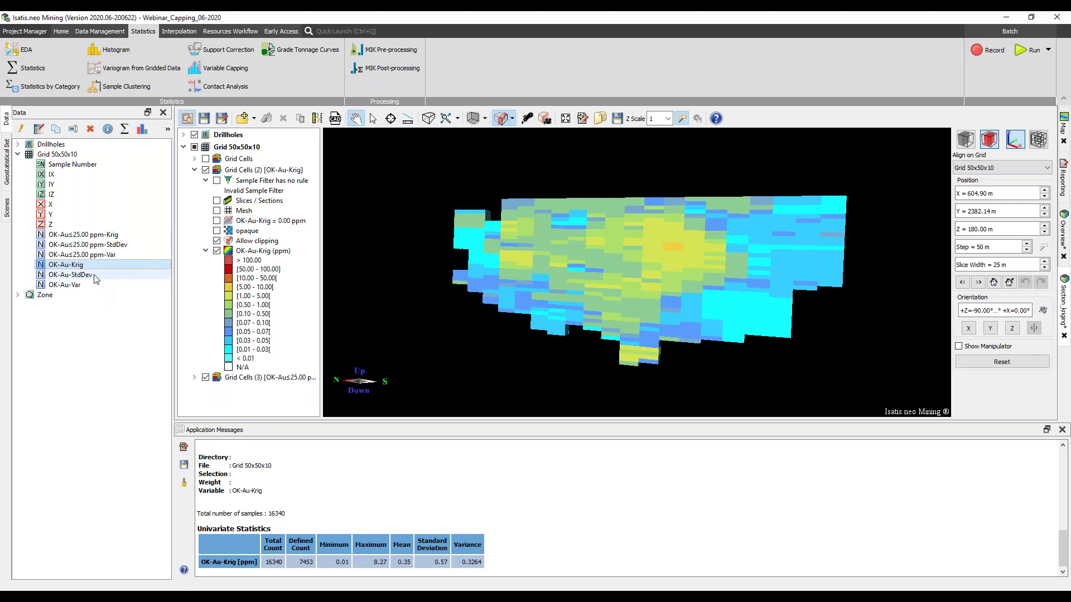
right_click(71, 236)
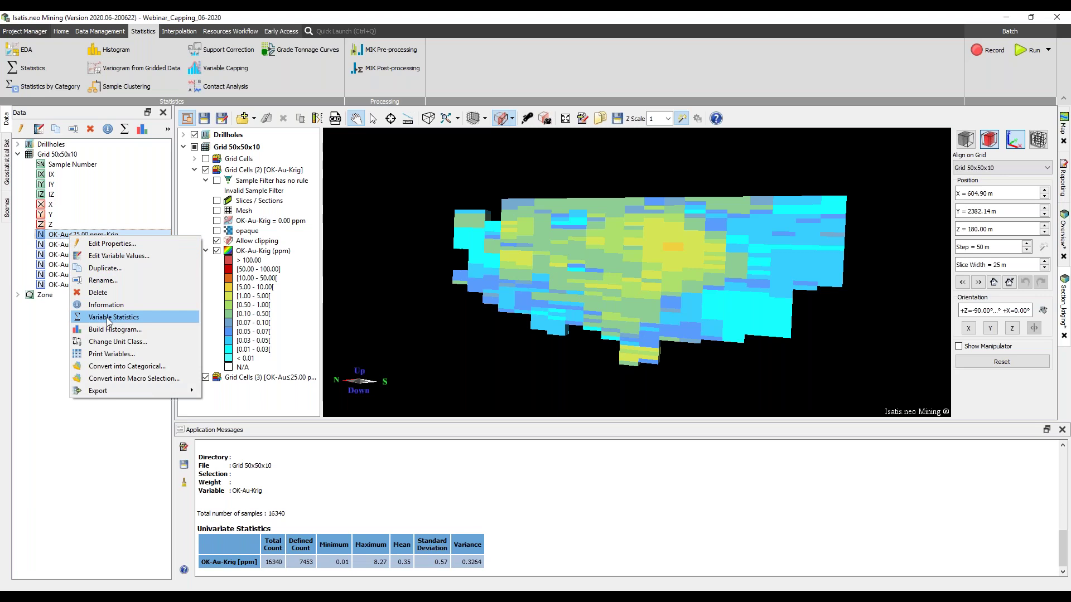
left_click(109, 317)
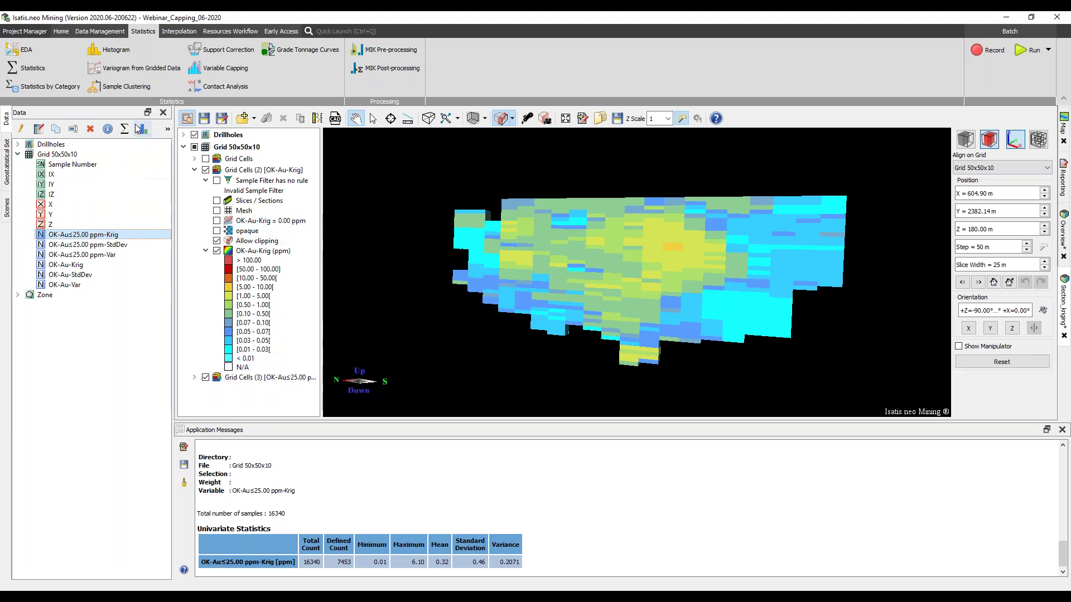
Open Kriging for the Au (raw) geostatistical set and advance to the enlarged neighborhood definition, showing its Capping options
left_click(168, 32)
left_click(44, 53)
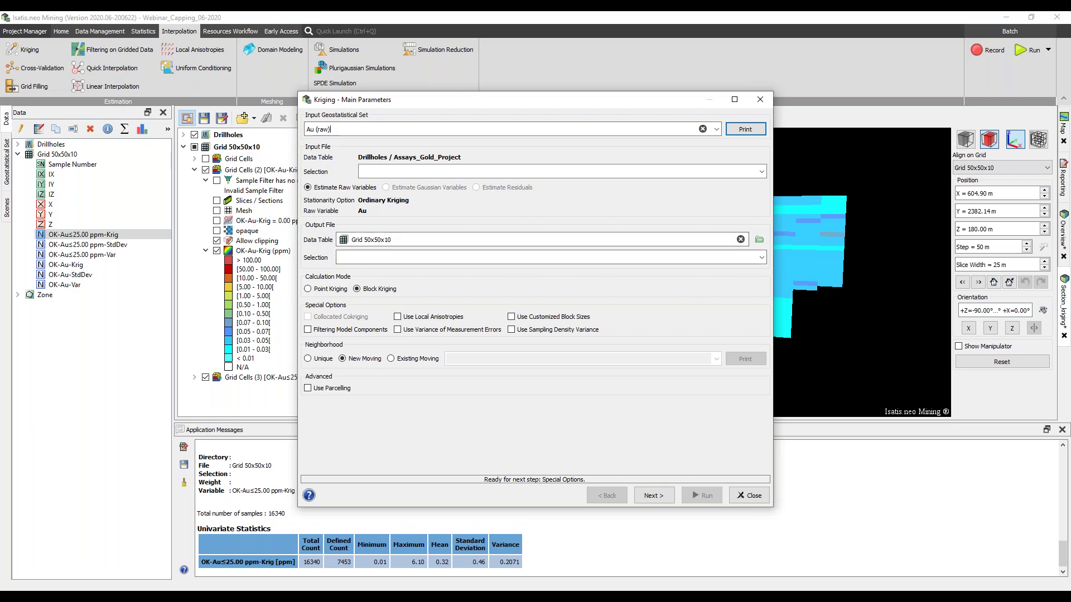
left_click(653, 496)
left_click(662, 497)
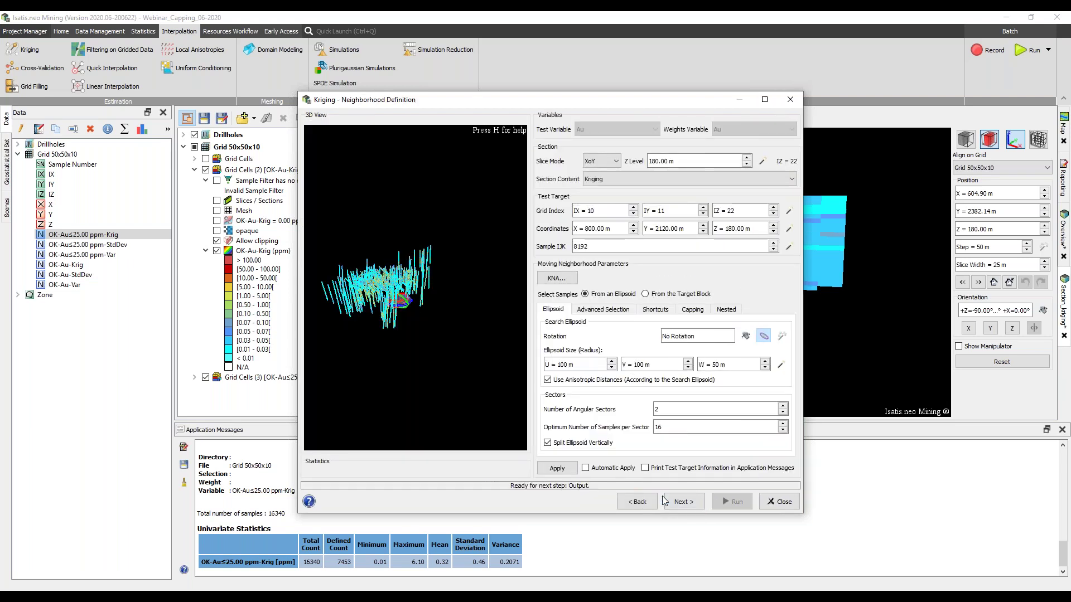
left_click(765, 99)
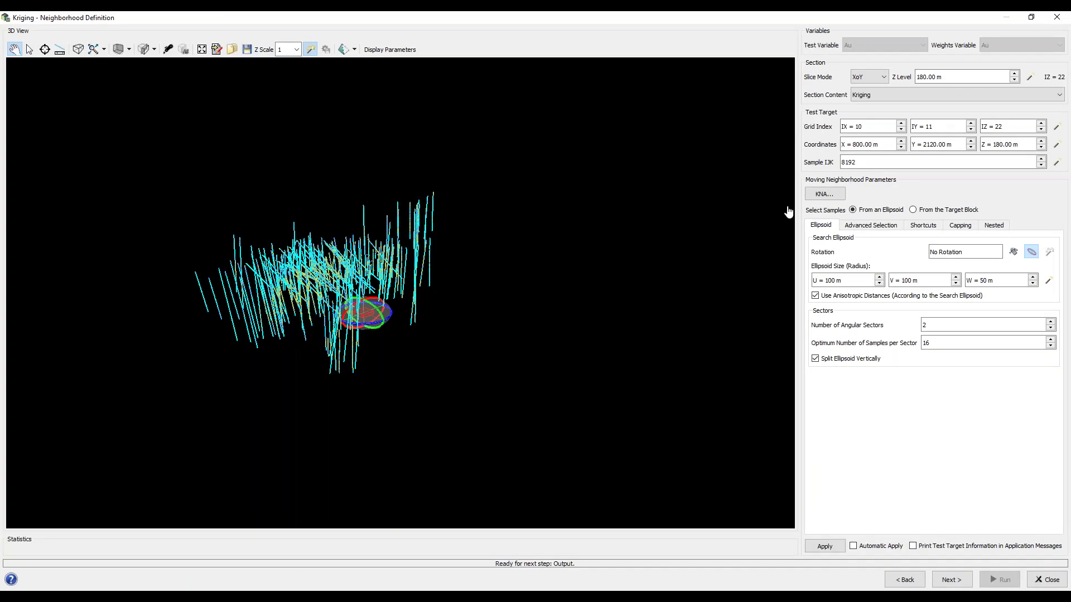
left_click(973, 229)
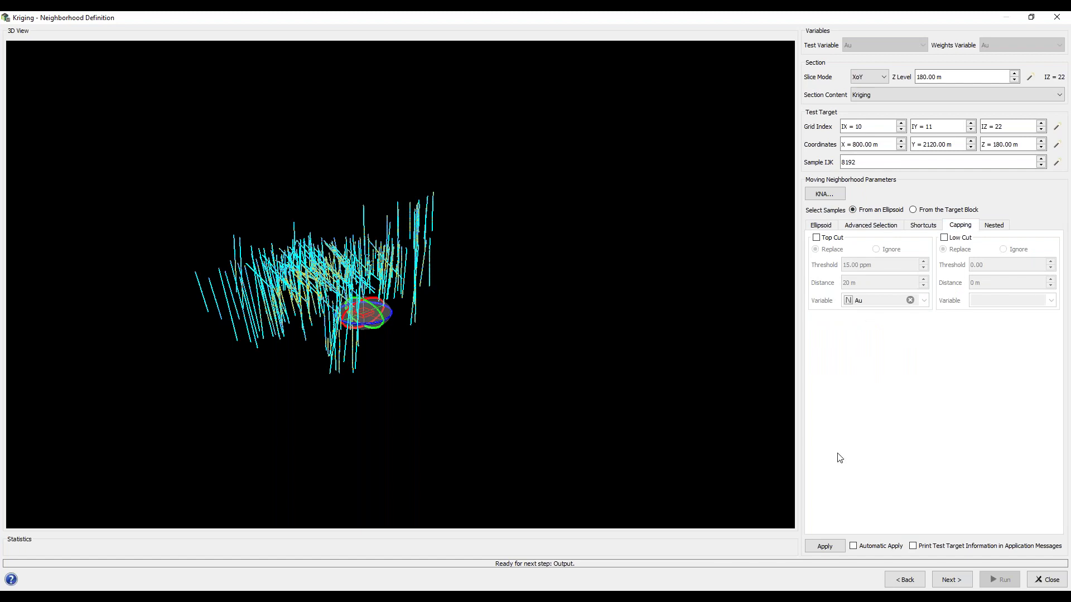
Preview the uncapped kriging of Au on the horizontal slice at Z level 270 m and examine it in 3D
left_click(824, 546)
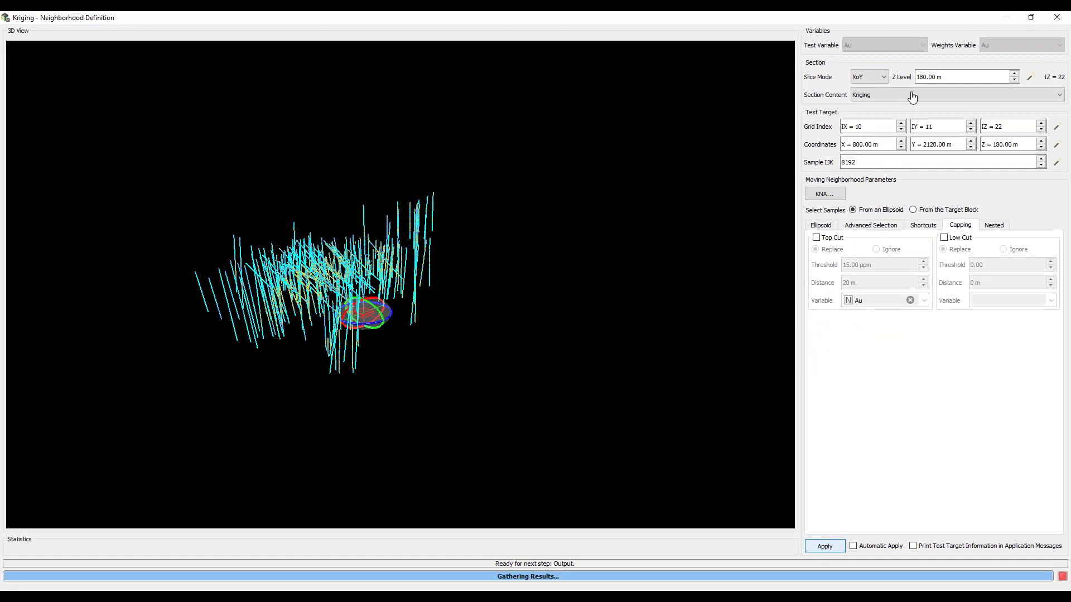
left_click(937, 77)
type("270")
key("Return")
left_click(824, 547)
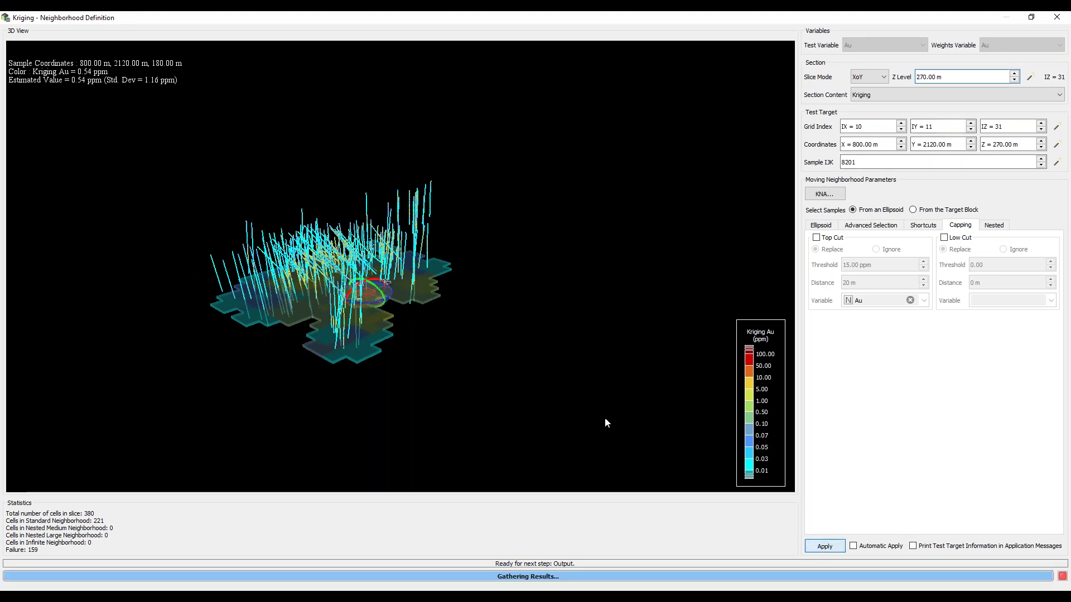
left_click_drag(299, 306, 402, 310)
scroll(449, 358, "up", 5)
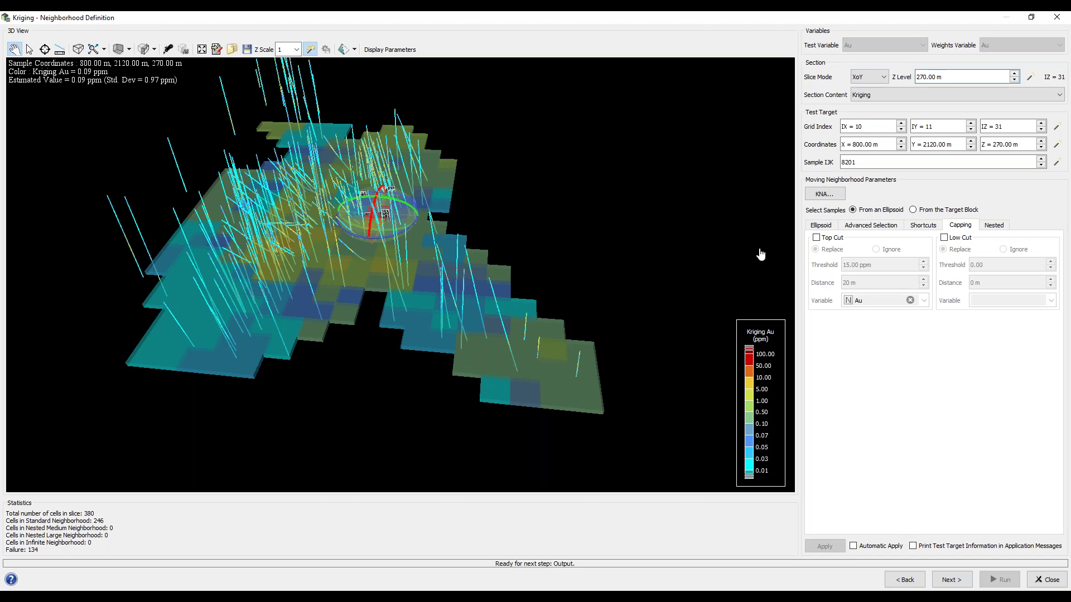
Compare the kriged slice with and without the 15 ppm replacing top cut at 20 m distance, and close Kriging without running it
left_click(817, 238)
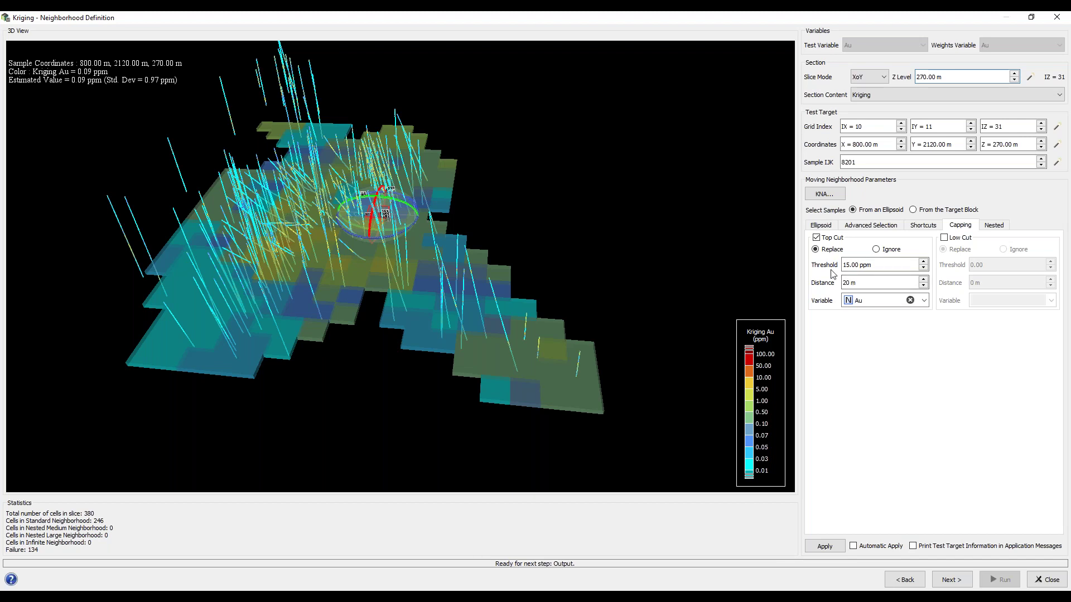
left_click(830, 547)
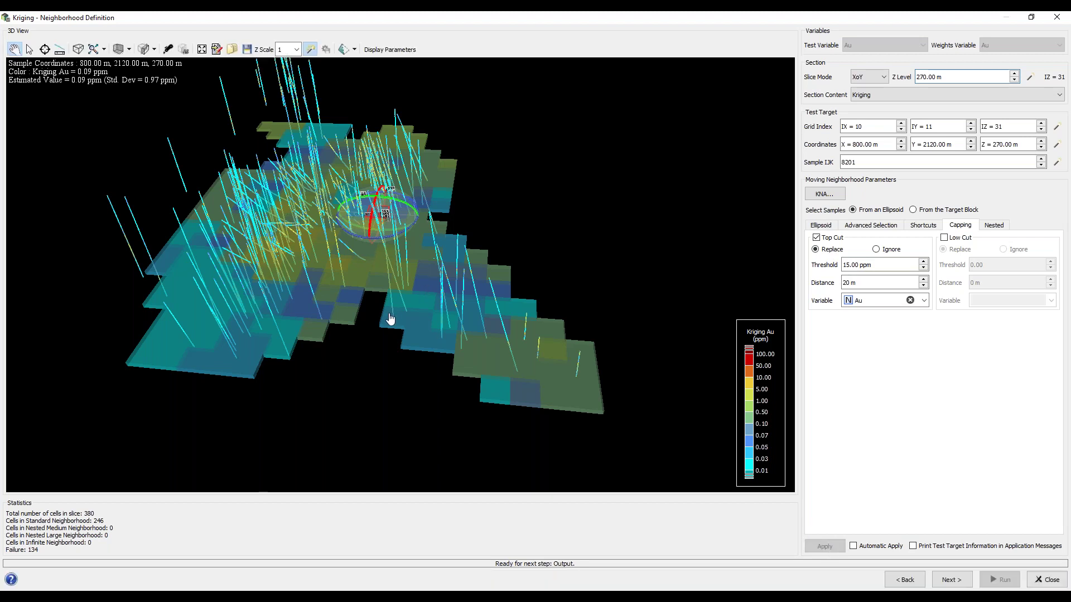
scroll(411, 311, "up", 6)
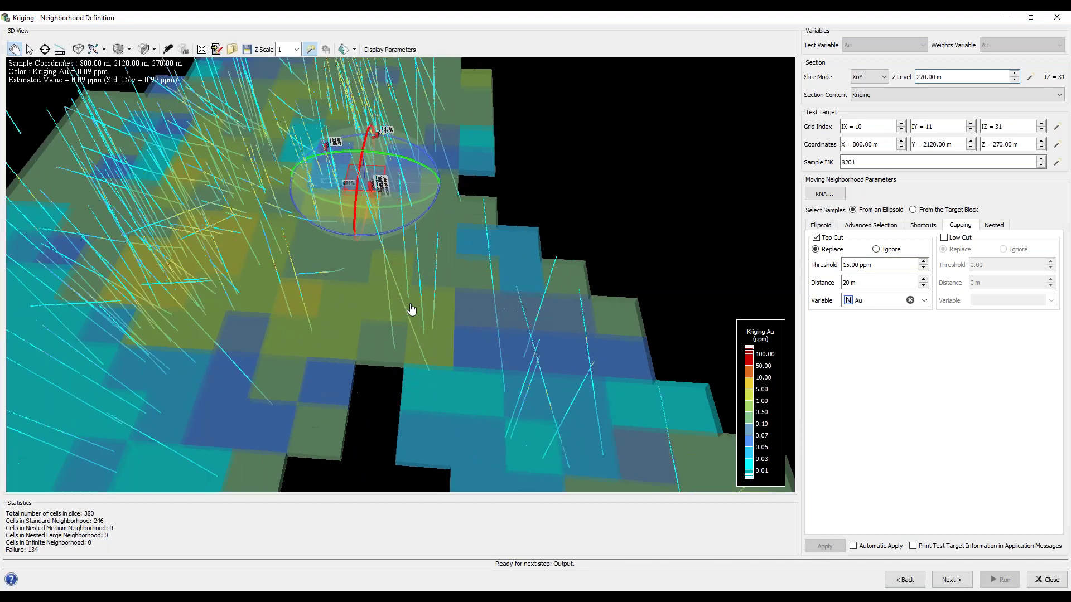
left_click(815, 238)
left_click(822, 547)
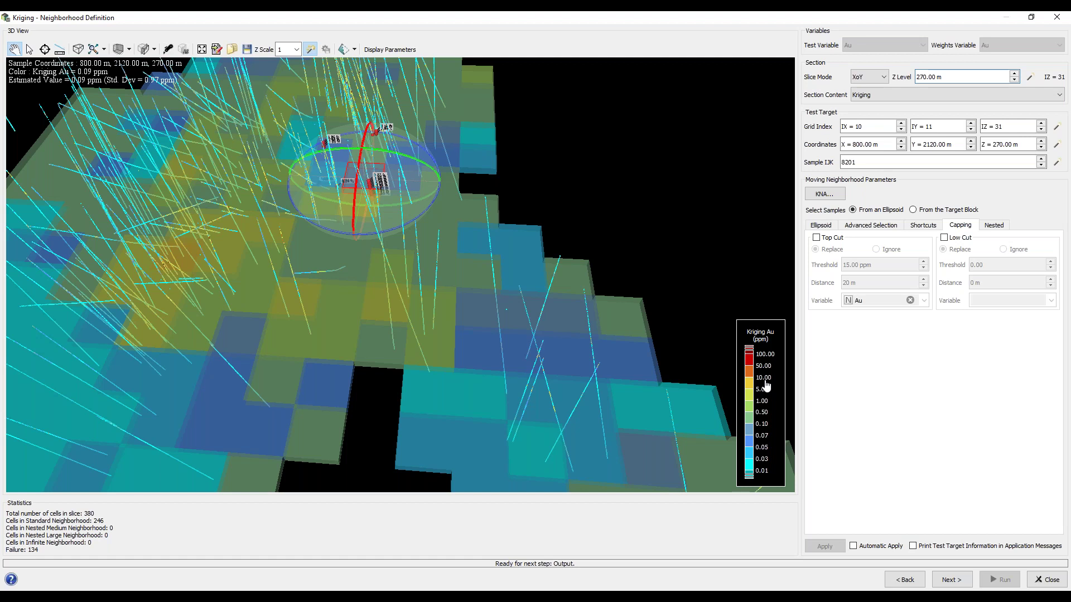
left_click(817, 238)
left_click(823, 547)
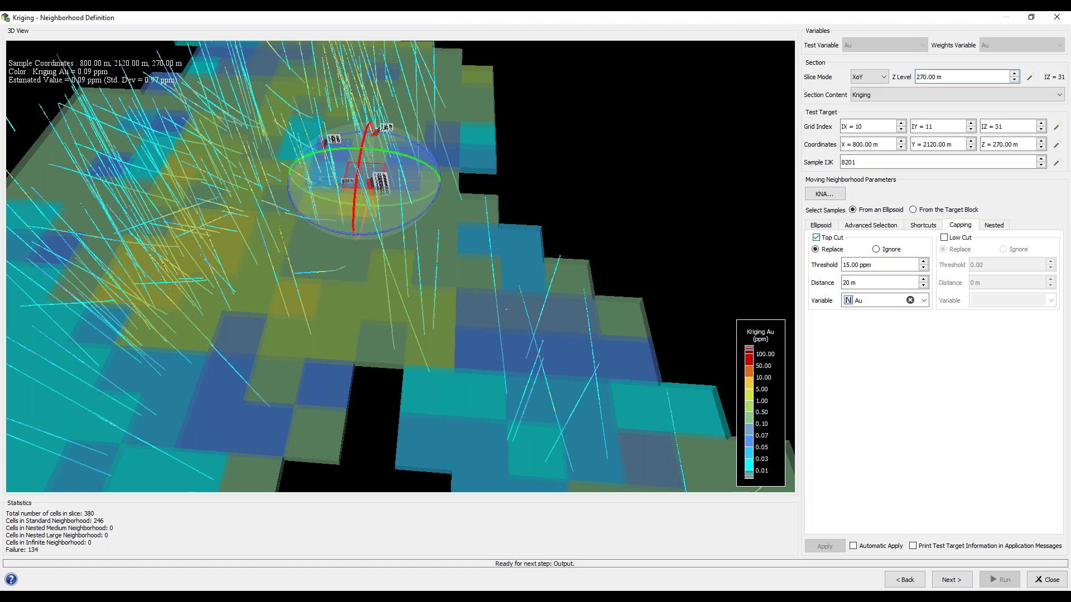
scroll(478, 222, "down", 3)
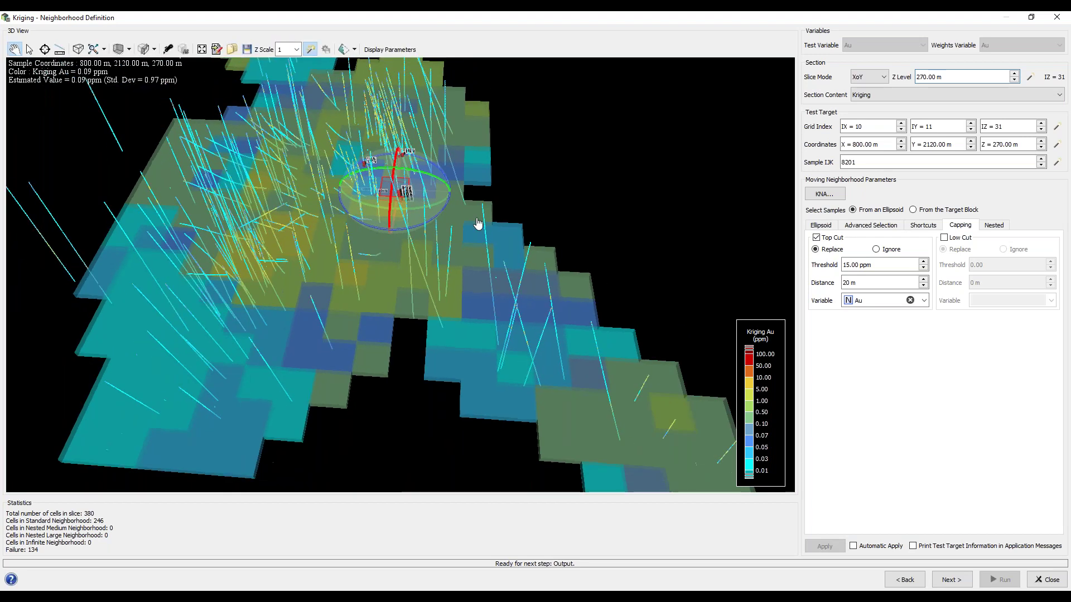
scroll(478, 223, "down", 3)
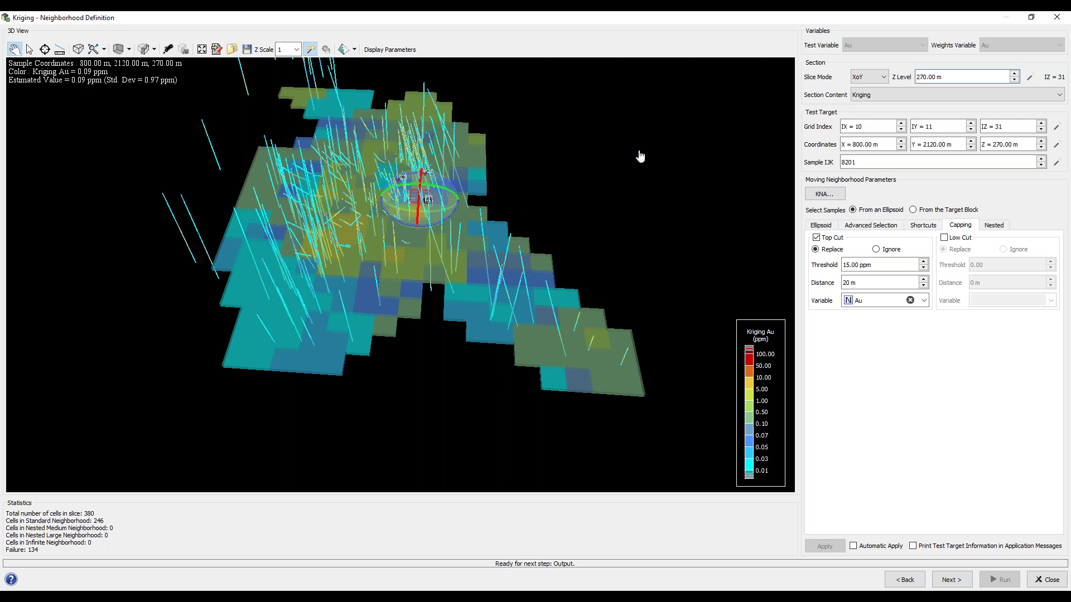
left_click(1056, 17)
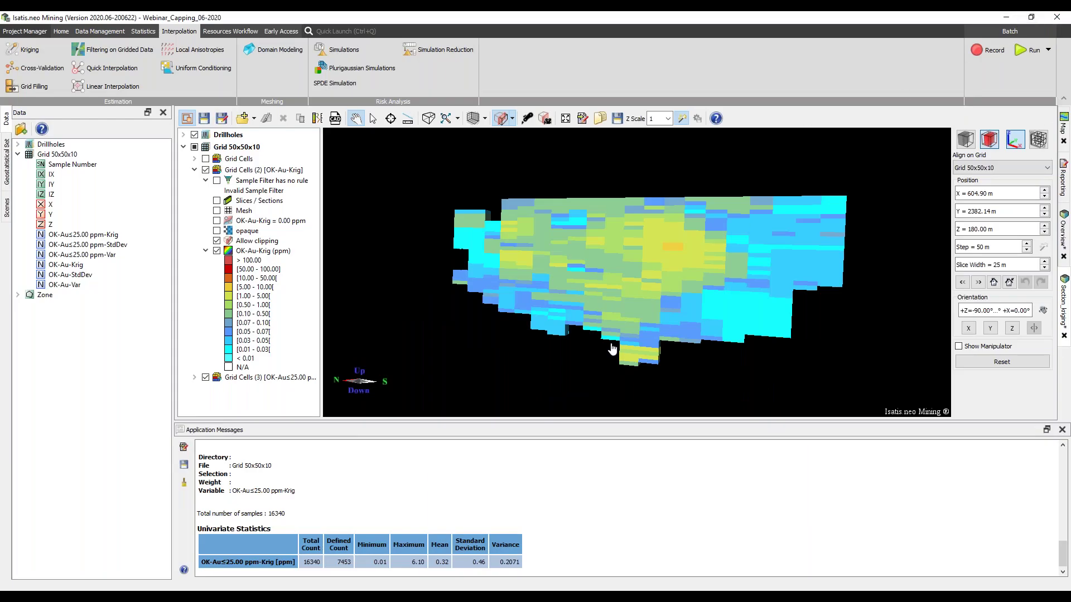
Switch to the PowerPoint presentation, start the slide show at the "Our recommendations" slide and reveal both columns of recommendations
left_click(1009, 16)
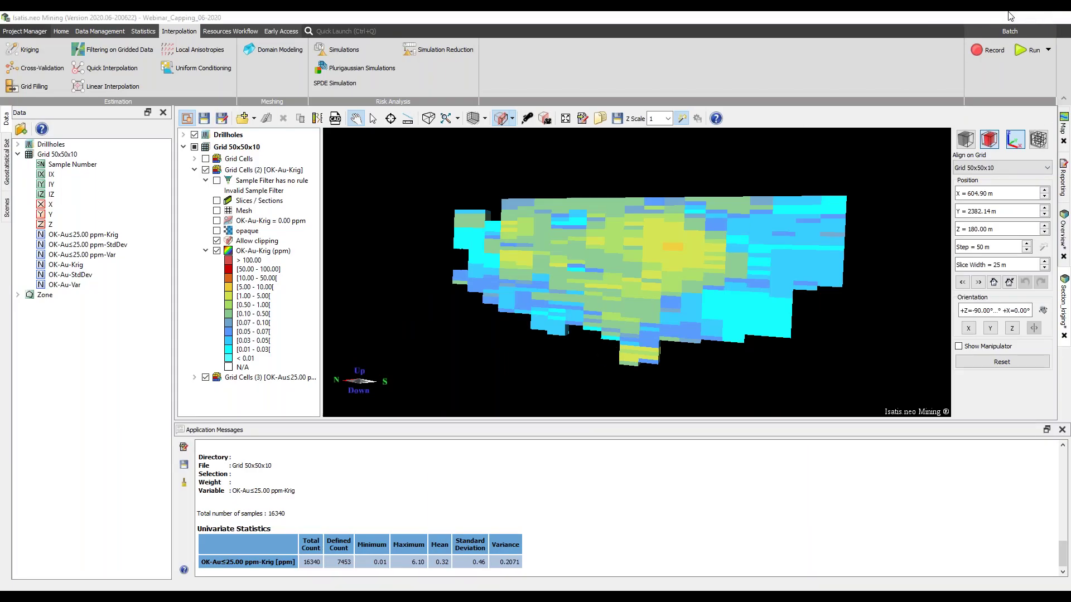
scroll(184, 273, "down", 3)
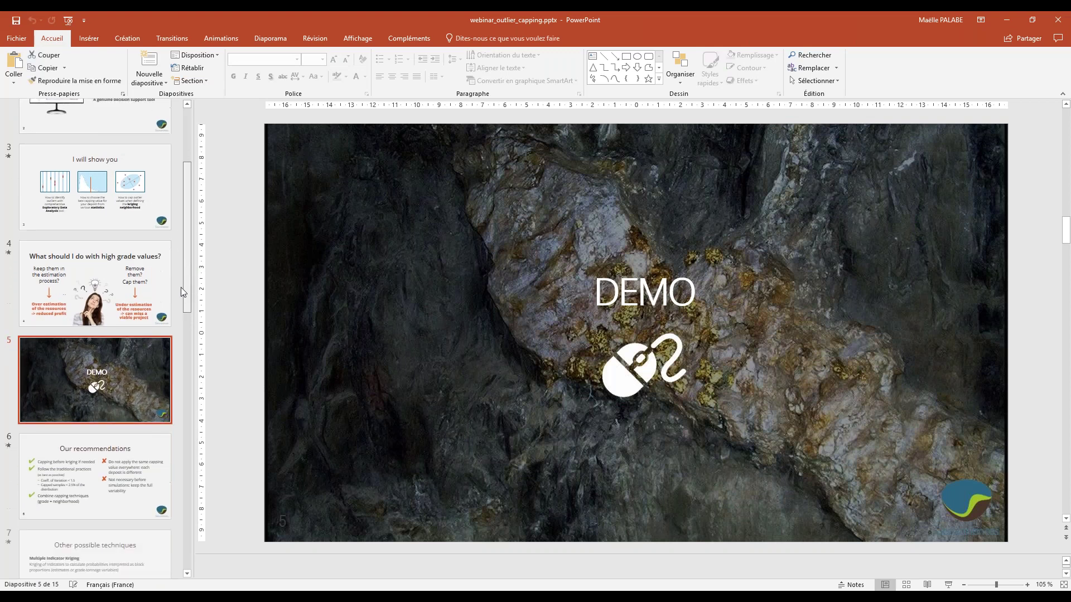
key("Down")
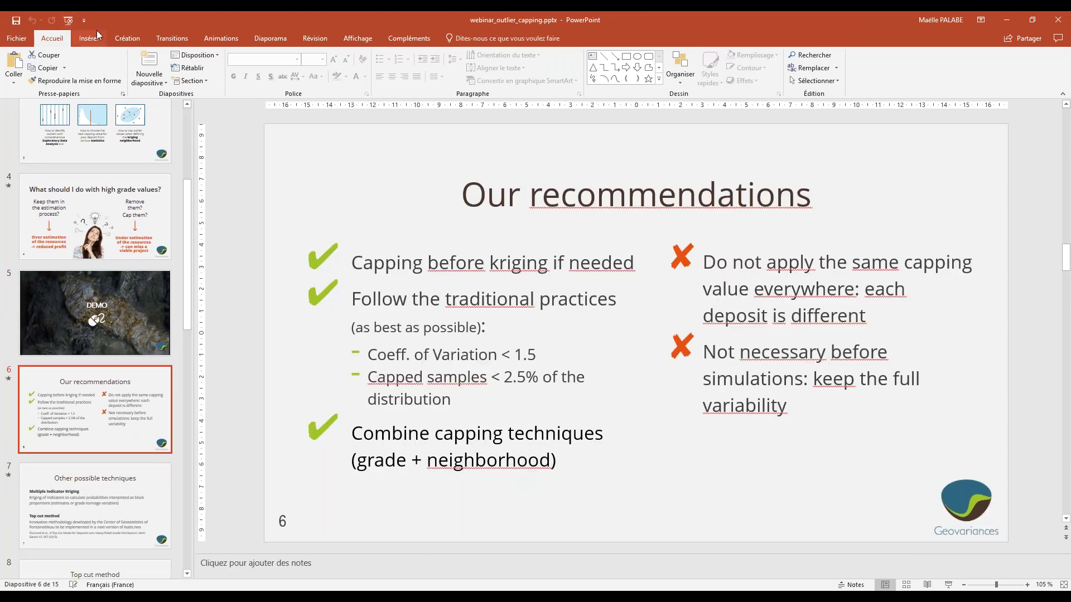
left_click(270, 38)
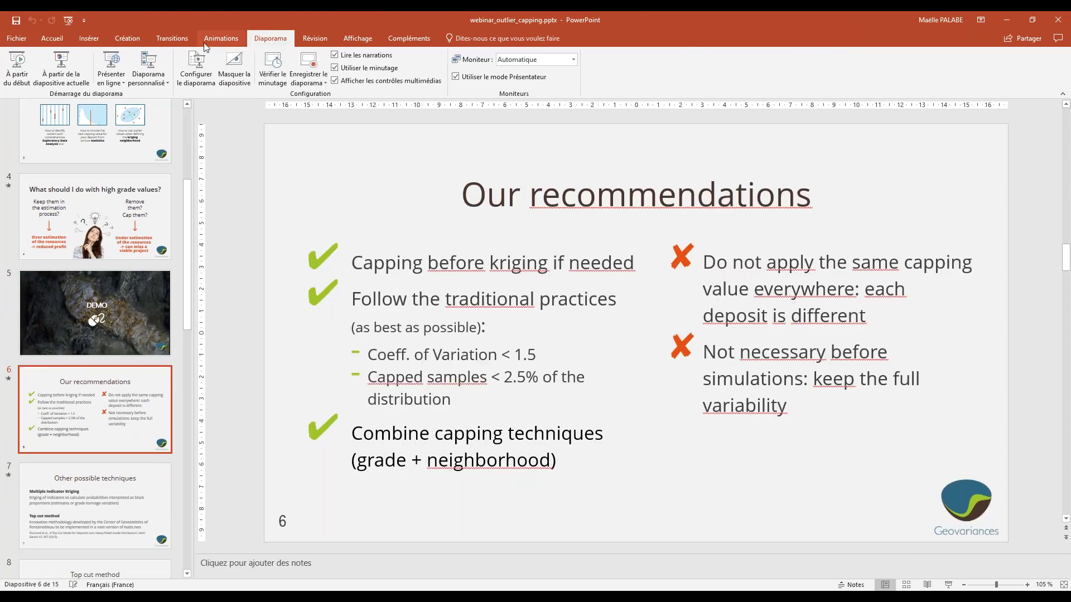
left_click(73, 75)
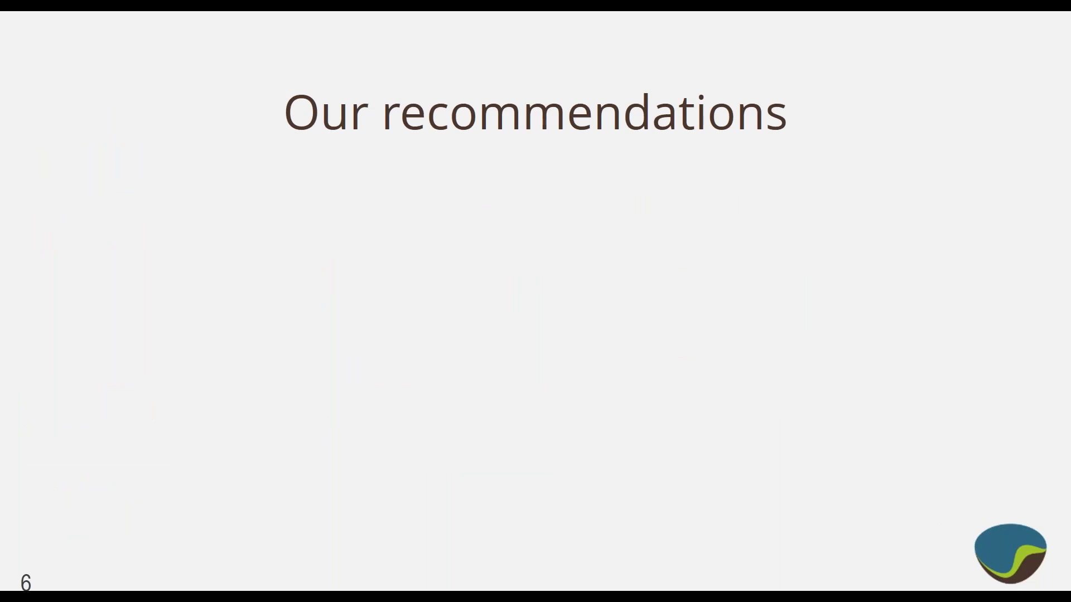
key("Right")
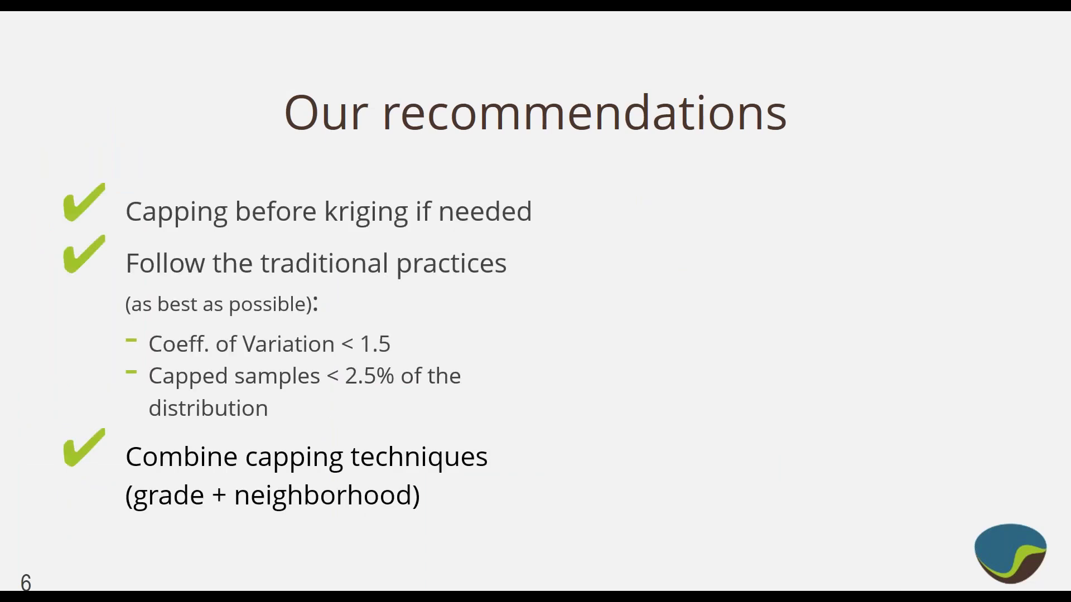
key("Right")
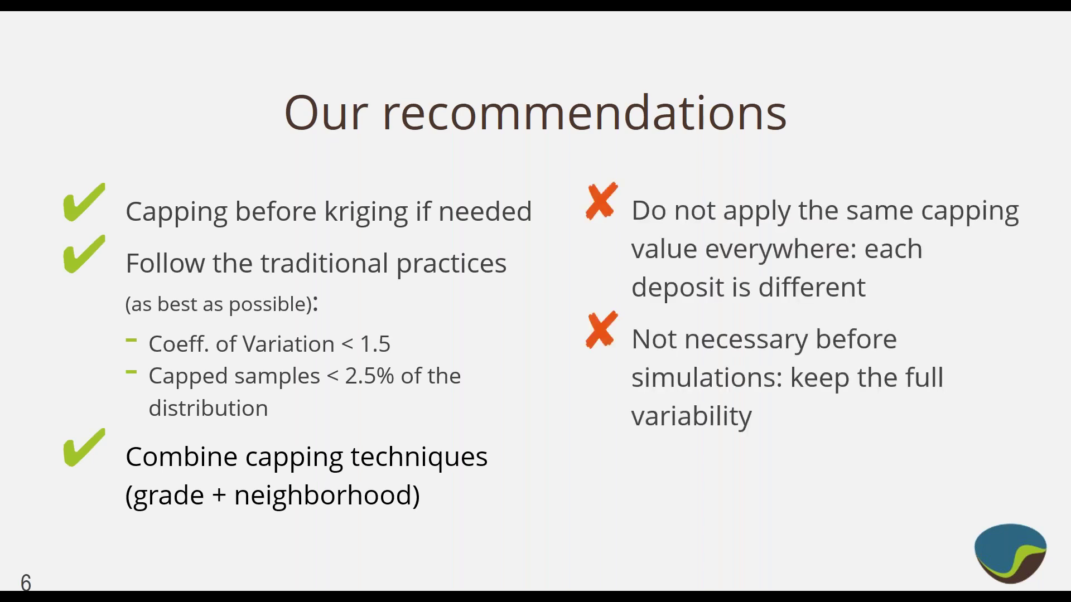